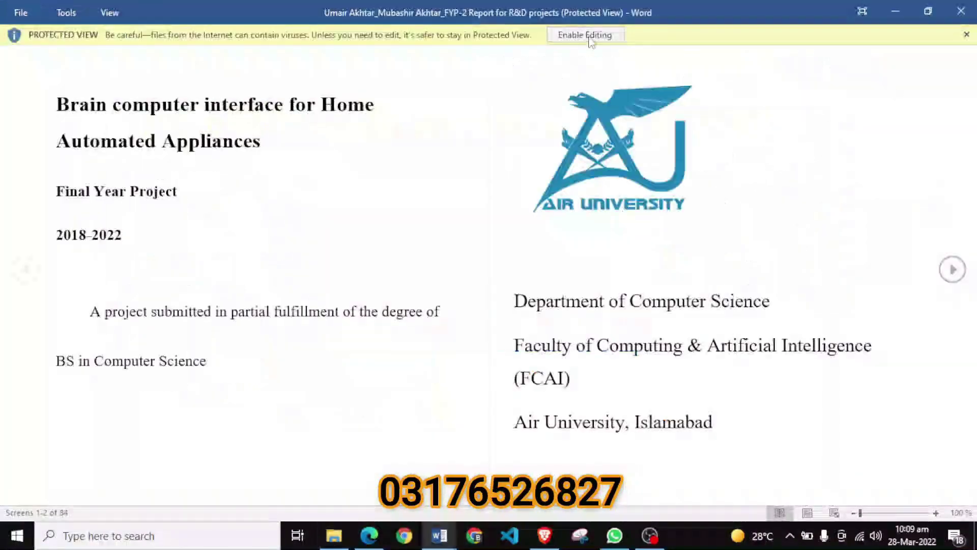
Scroll the final-year projects list PDF in Edge down from the cover to page 6.
scroll(841, 366, "down", 5)
scroll(841, 366, "down", 3)
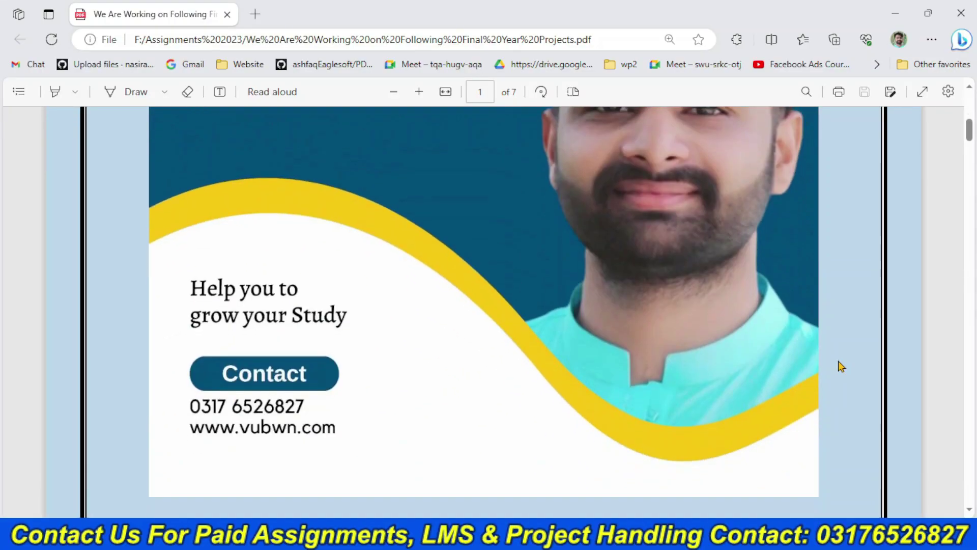
scroll(841, 365, "down", 3)
scroll(841, 366, "down", 5)
scroll(841, 365, "down", 5)
scroll(841, 365, "down", 3)
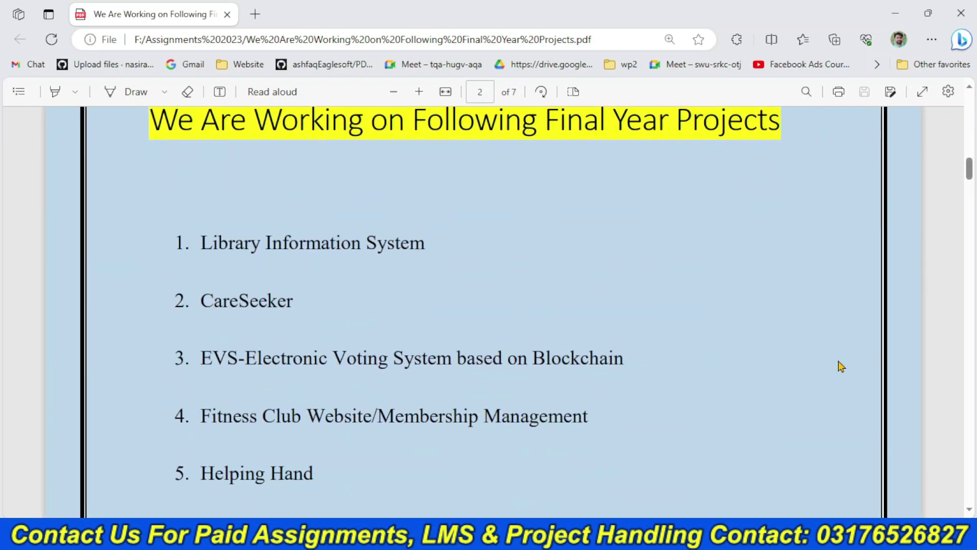
scroll(841, 366, "down", 1)
scroll(841, 365, "down", 3)
scroll(841, 366, "down", 4)
scroll(841, 365, "down", 2)
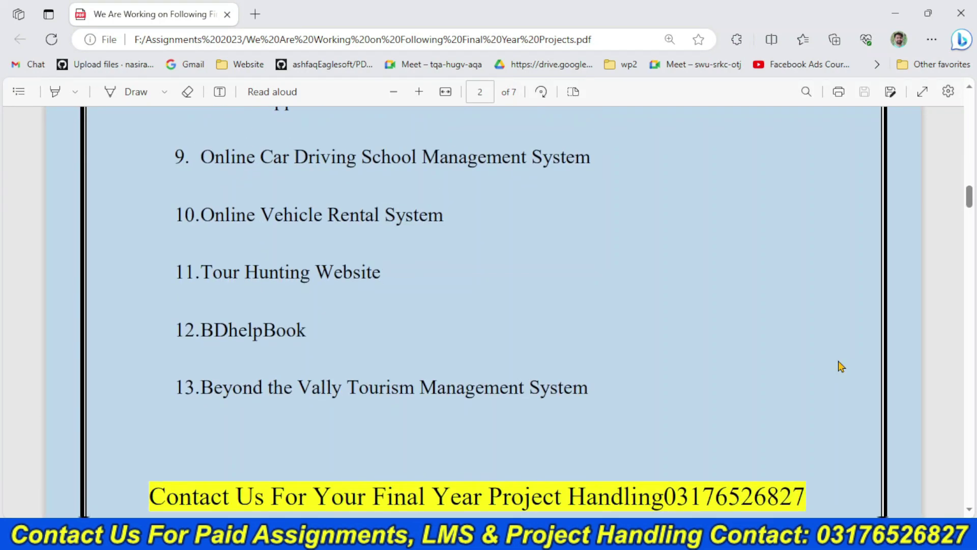
scroll(841, 366, "down", 2)
scroll(842, 365, "down", 3)
scroll(841, 366, "down", 4)
scroll(841, 366, "down", 2)
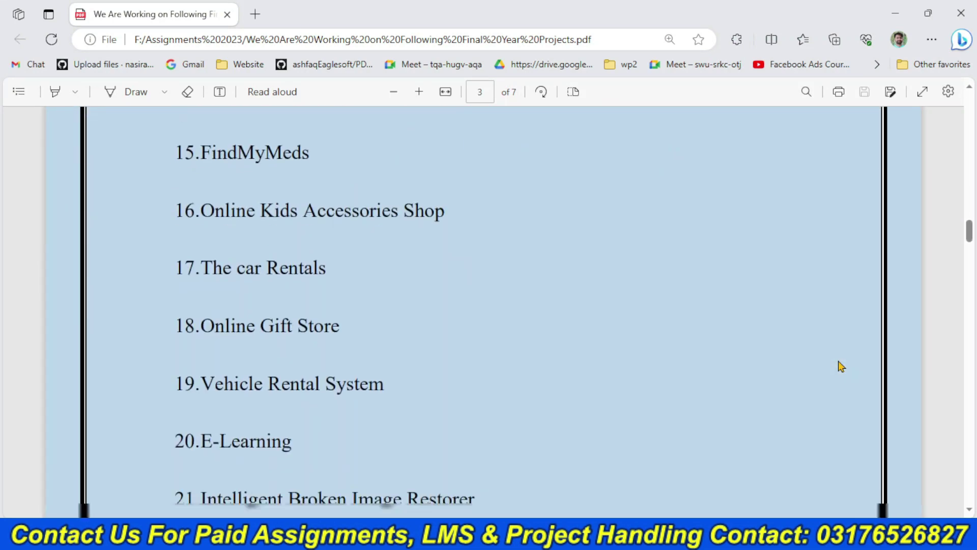
scroll(841, 365, "down", 2)
scroll(841, 366, "down", 3)
scroll(841, 366, "down", 4)
scroll(841, 365, "down", 3)
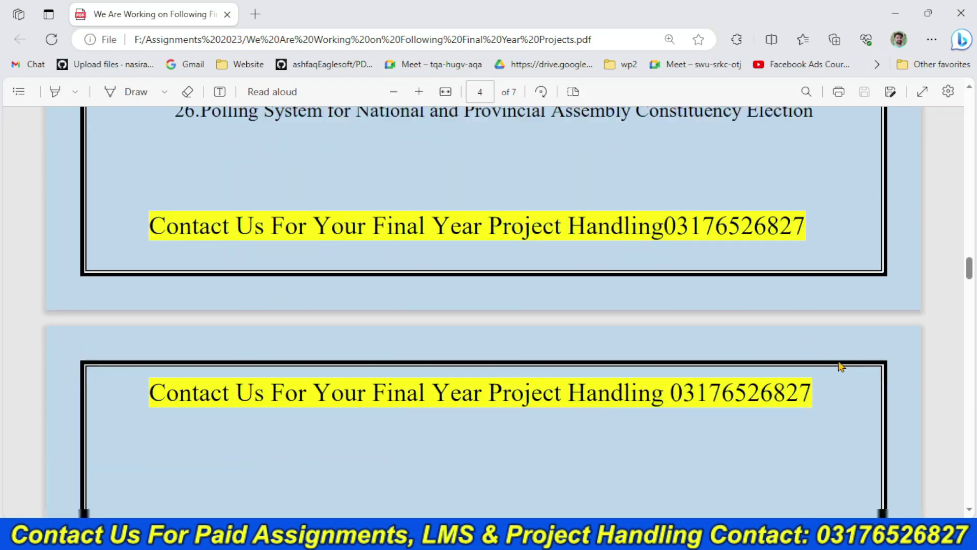
scroll(841, 365, "down", 4)
scroll(841, 366, "down", 5)
scroll(841, 365, "down", 4)
scroll(841, 365, "down", 4)
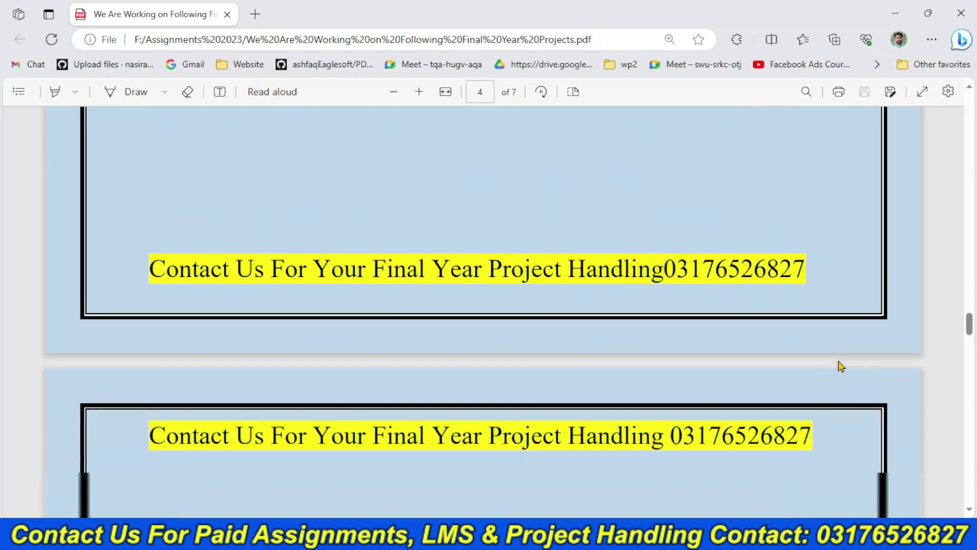
scroll(841, 365, "down", 4)
scroll(841, 366, "down", 4)
scroll(841, 365, "down", 3)
scroll(841, 366, "down", 2)
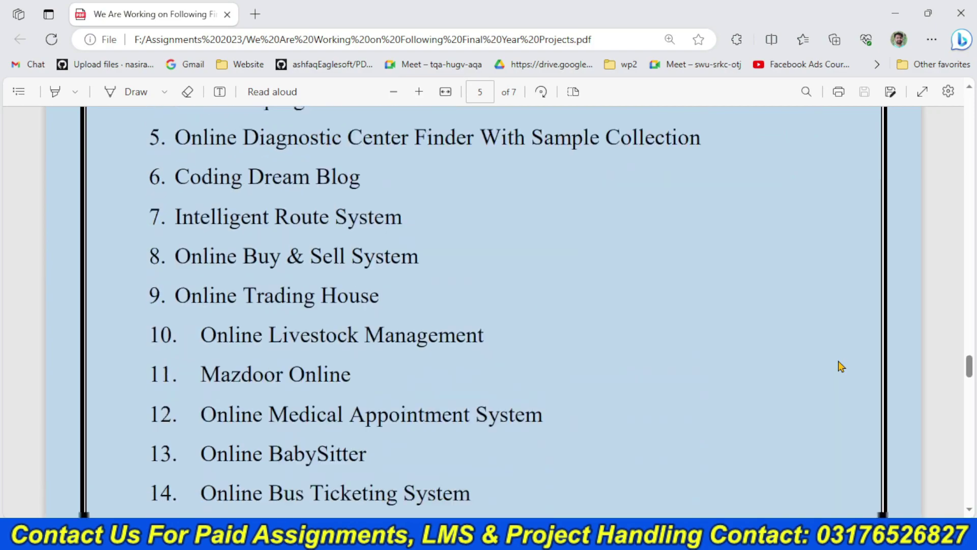
scroll(841, 365, "down", 3)
scroll(841, 365, "down", 4)
scroll(841, 365, "down", 4)
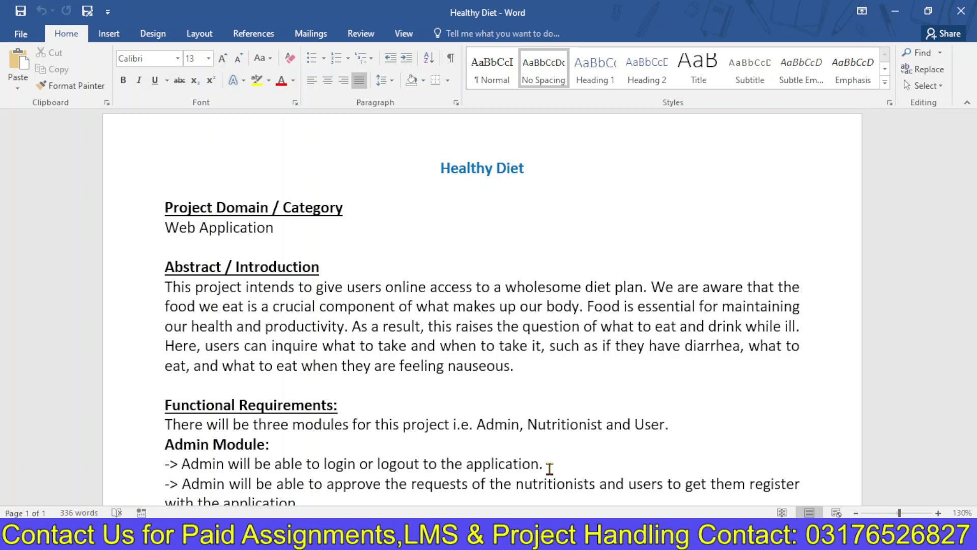
Scroll to Functional Requirements and highlight the four Admin Module requirements.
scroll(262, 504, "down", 7)
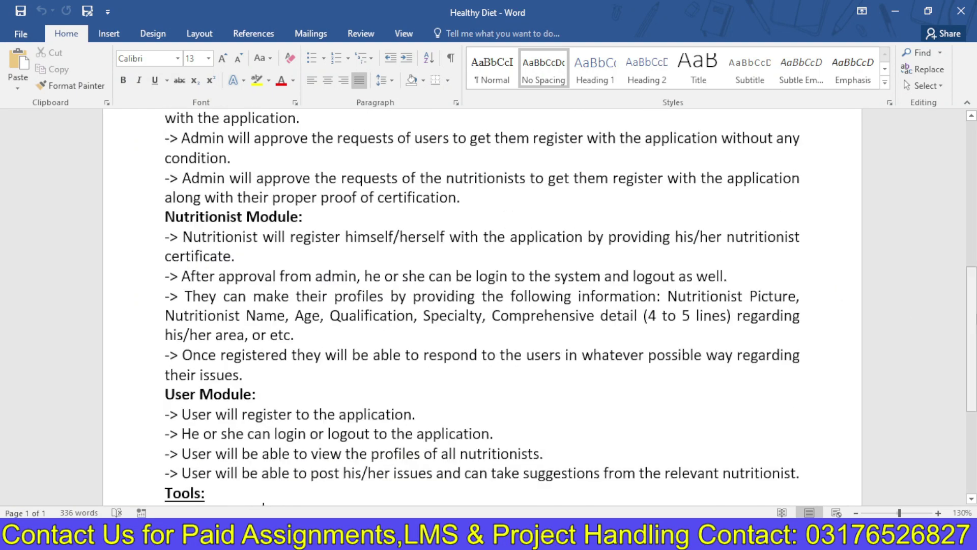
scroll(262, 504, "up", 1)
scroll(263, 504, "up", 1)
scroll(262, 504, "up", 1)
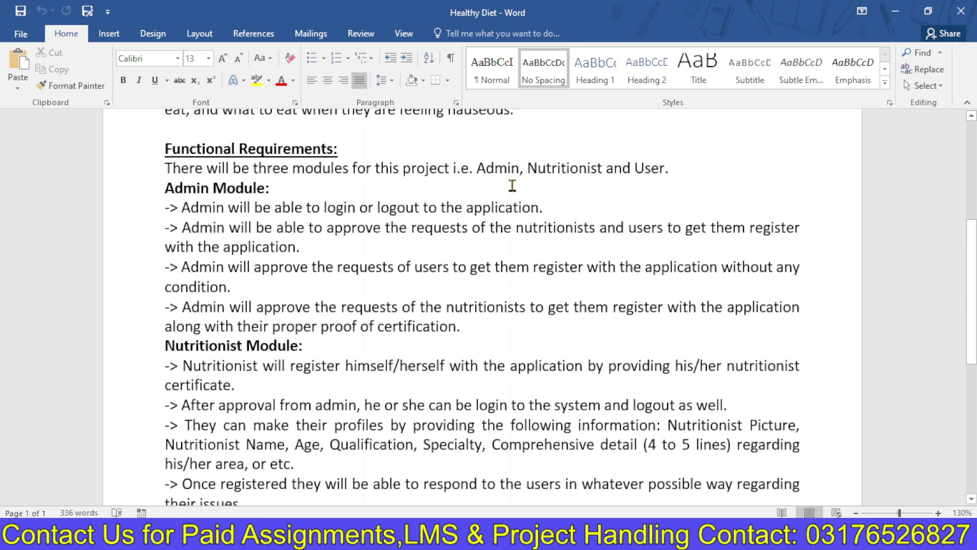
left_click(291, 182)
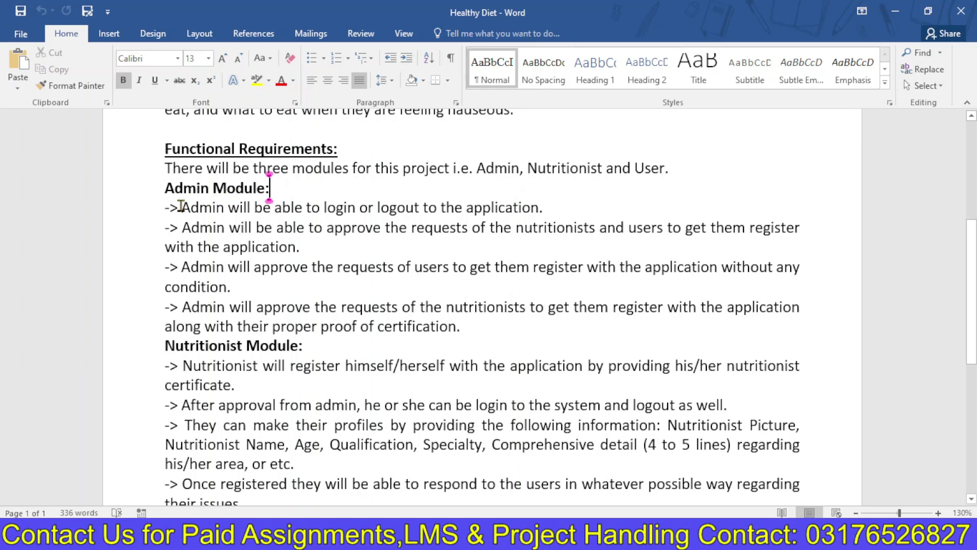
left_click_drag(181, 207, 535, 329)
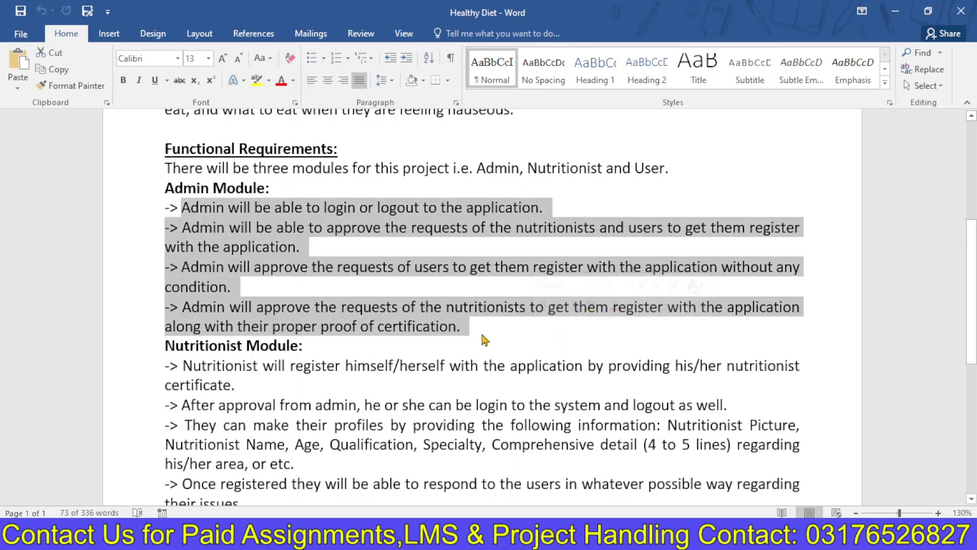
left_click(461, 325)
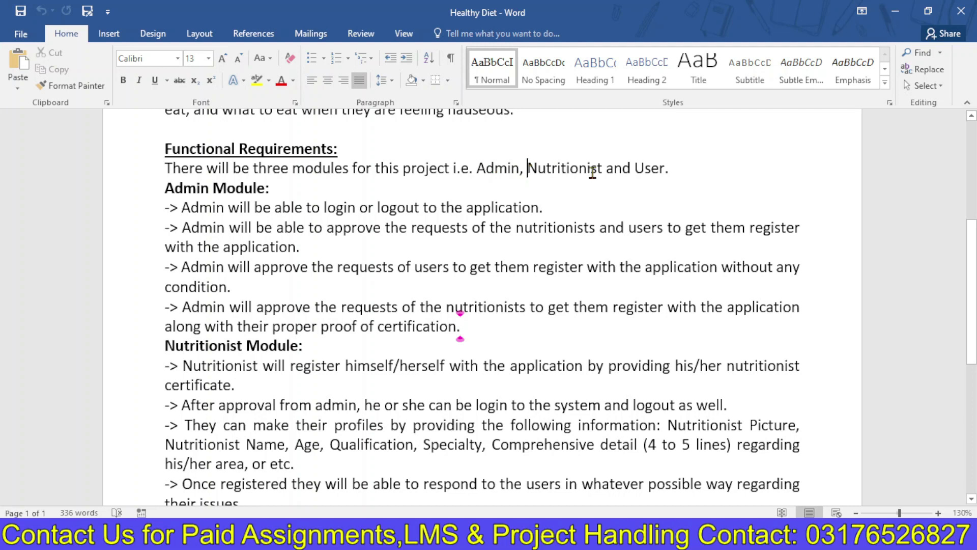
Highlight the words Nutritionist and User in the modules overview.
left_click_drag(590, 170, 649, 174)
left_click(531, 206)
left_click_drag(969, 308, 973, 332)
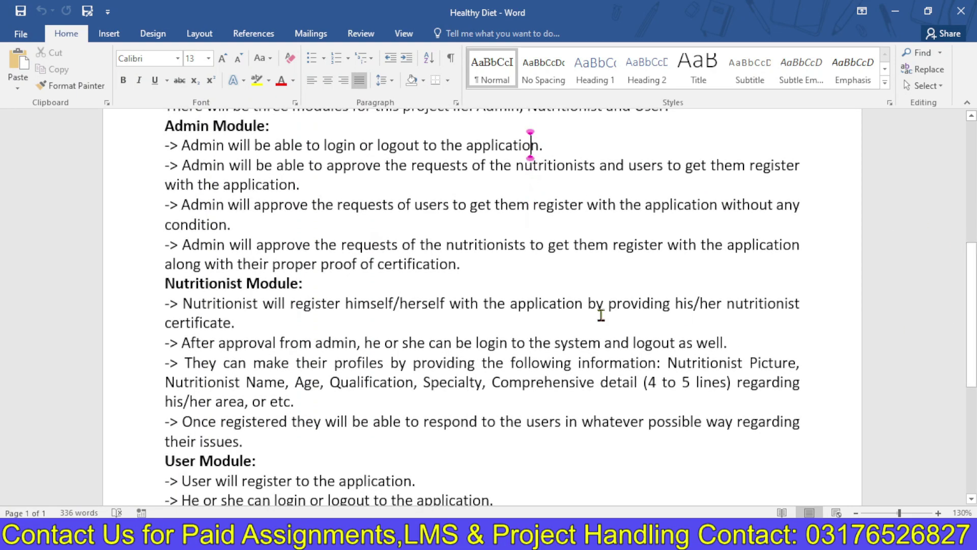
Highlight the nutritionist registration, approval and profile requirements.
left_click(574, 316)
left_click_drag(295, 401, 165, 340)
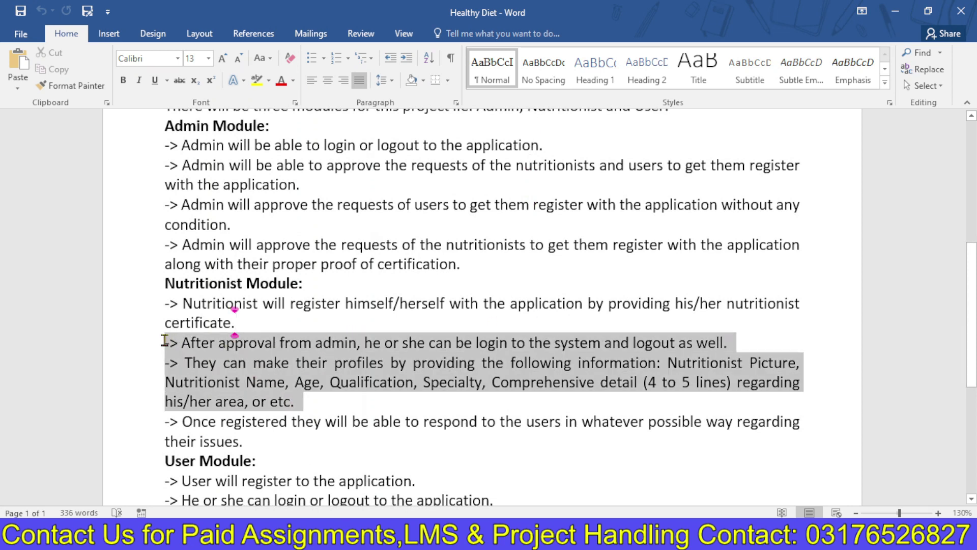
key("Right")
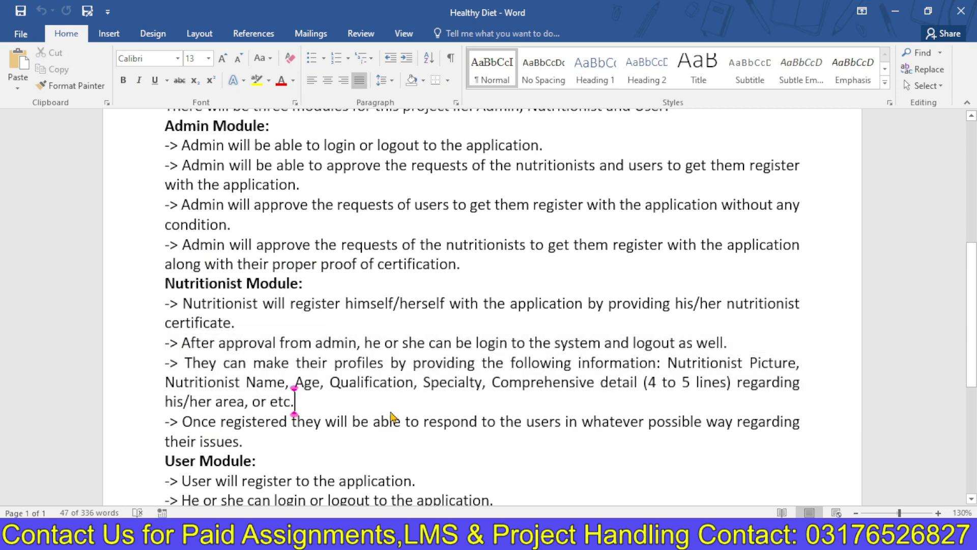
Go over the User Module requirements, from login through posting via Android Studio.
left_click(457, 455)
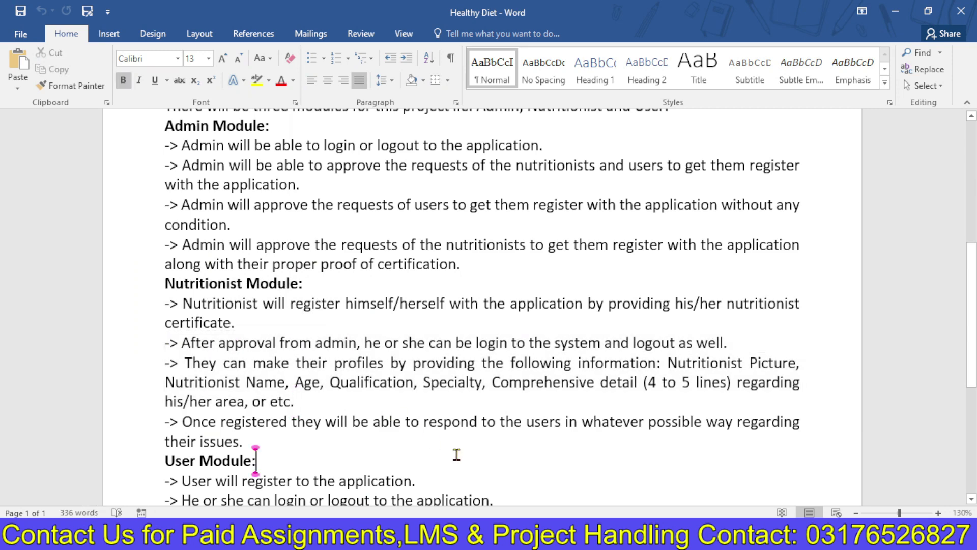
left_click(279, 422)
scroll(278, 421, "down", 1)
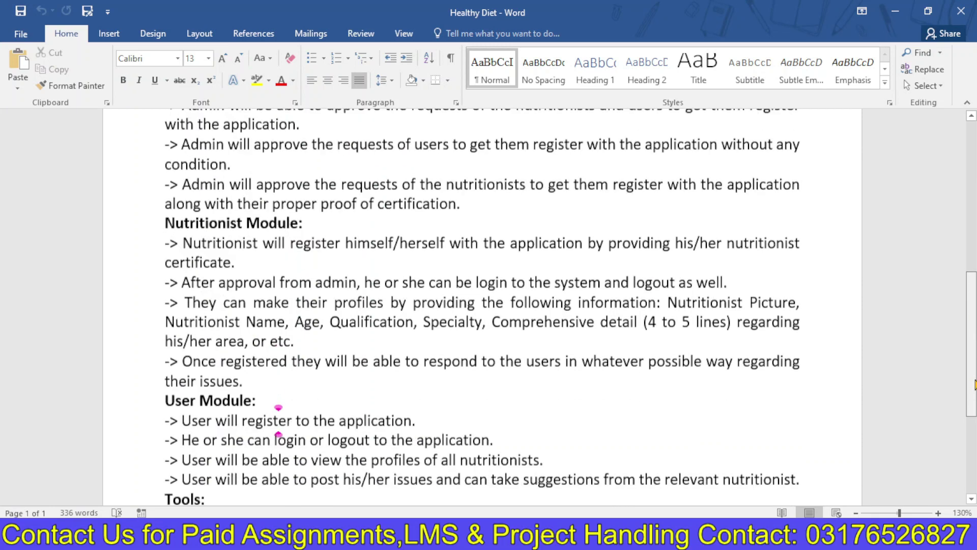
scroll(278, 421, "down", 2)
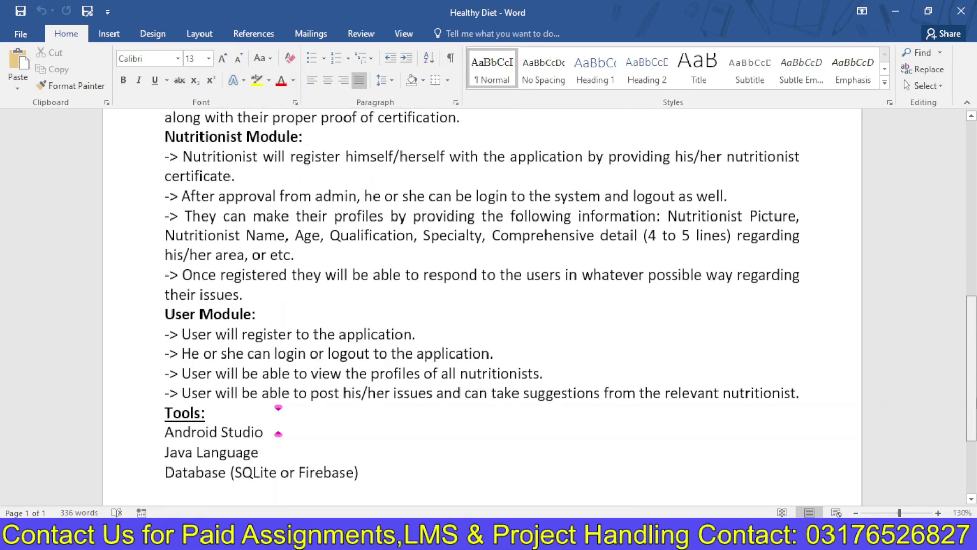
left_click(597, 356)
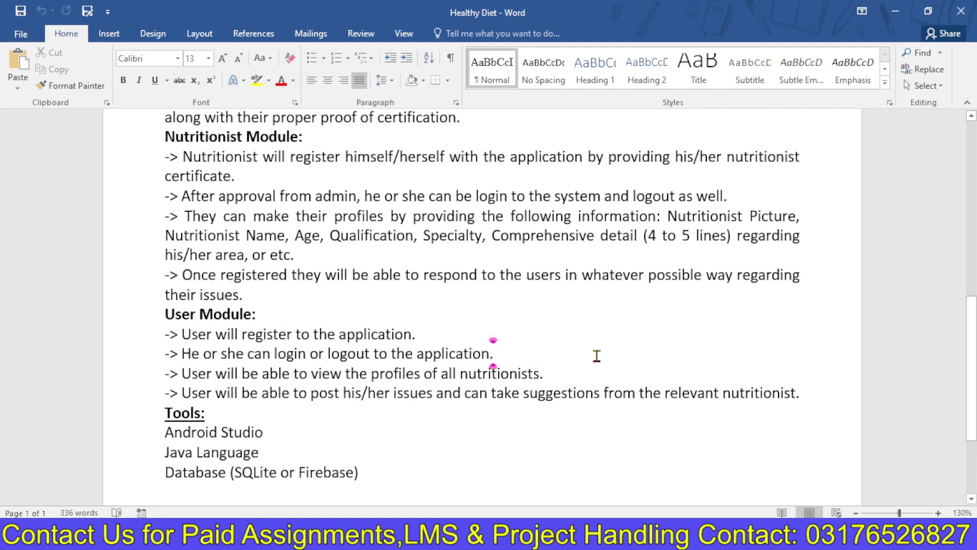
left_click_drag(312, 396, 656, 431)
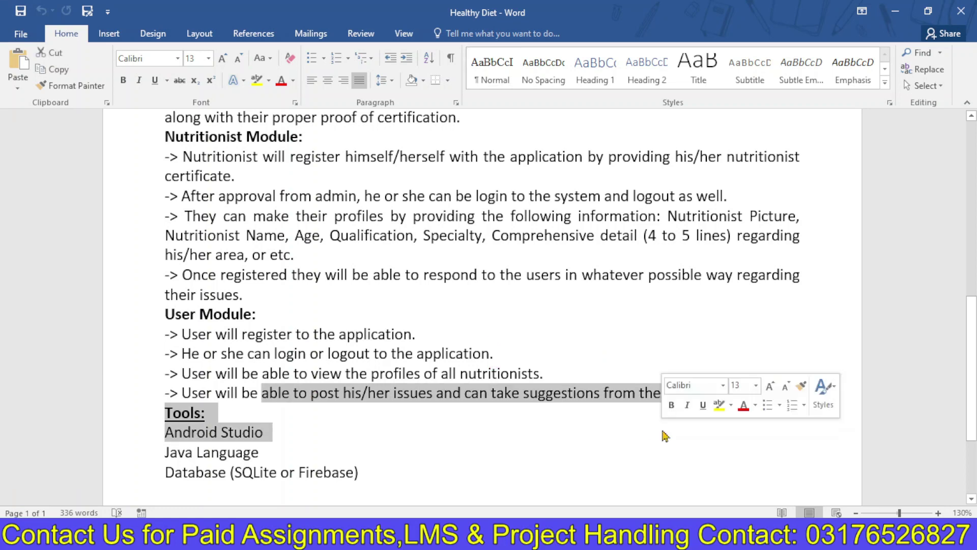
left_click(424, 373)
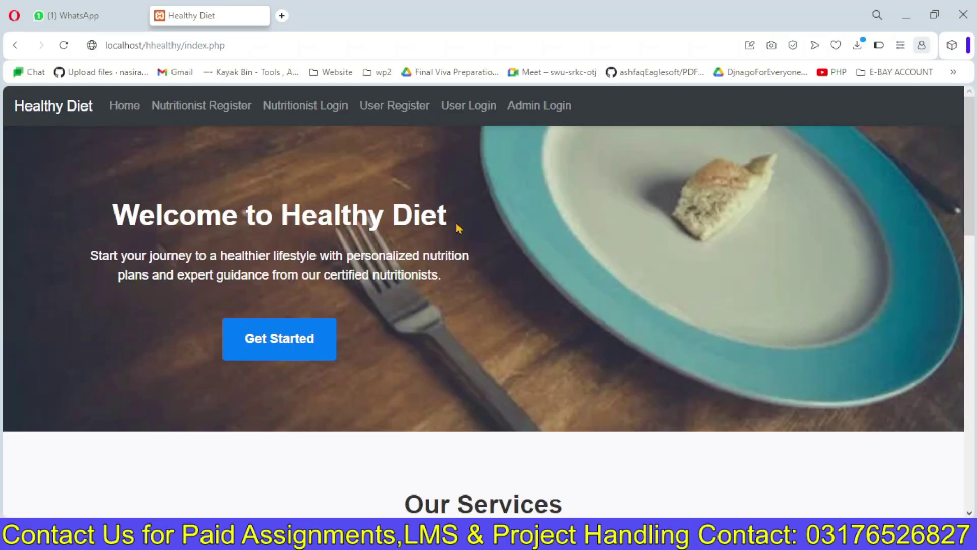
From the Healthy Diet home page, log in to the admin dashboard with the saved credentials.
left_click_drag(449, 224, 90, 204)
left_click(394, 300)
left_click(530, 107)
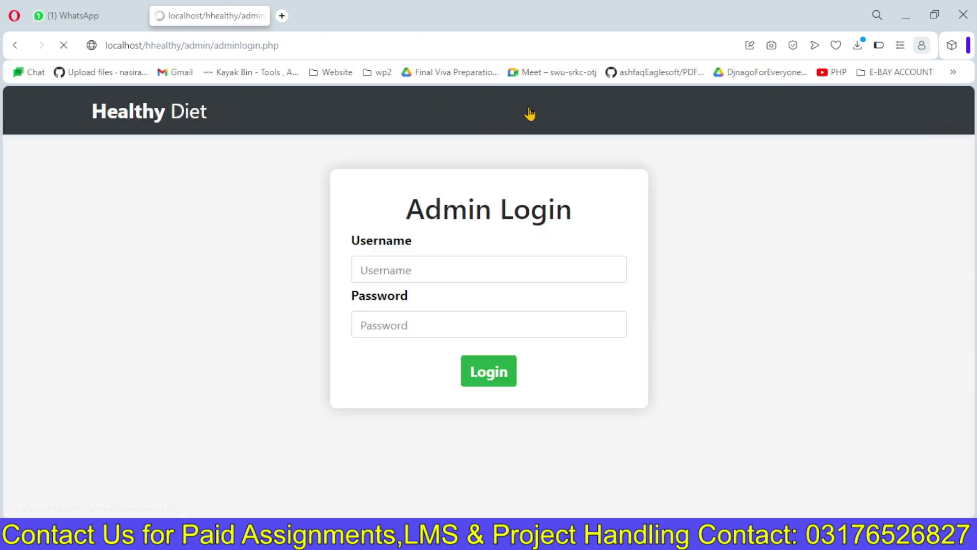
left_click(486, 376)
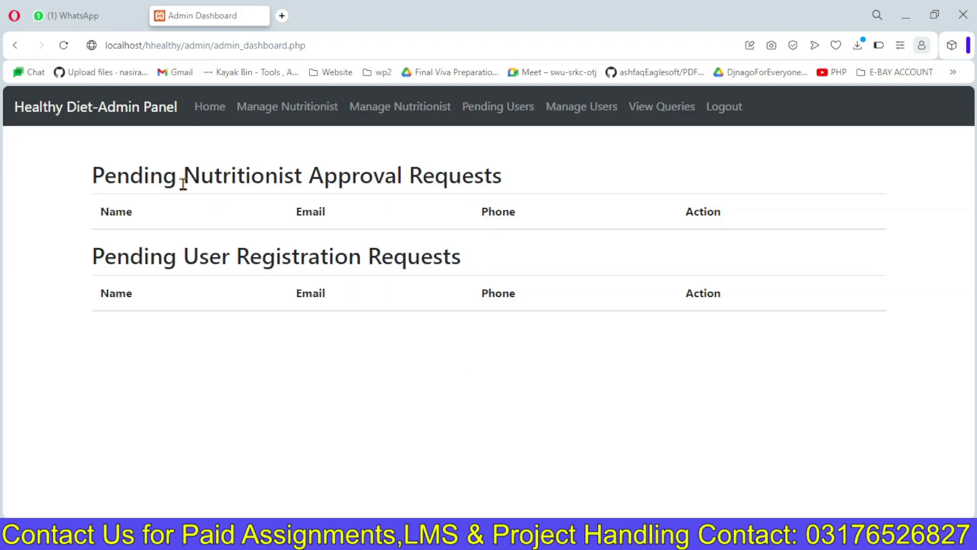
Open Manage Nutritionist, which shows 'No pending nutritionists.'.
left_click_drag(91, 180, 527, 175)
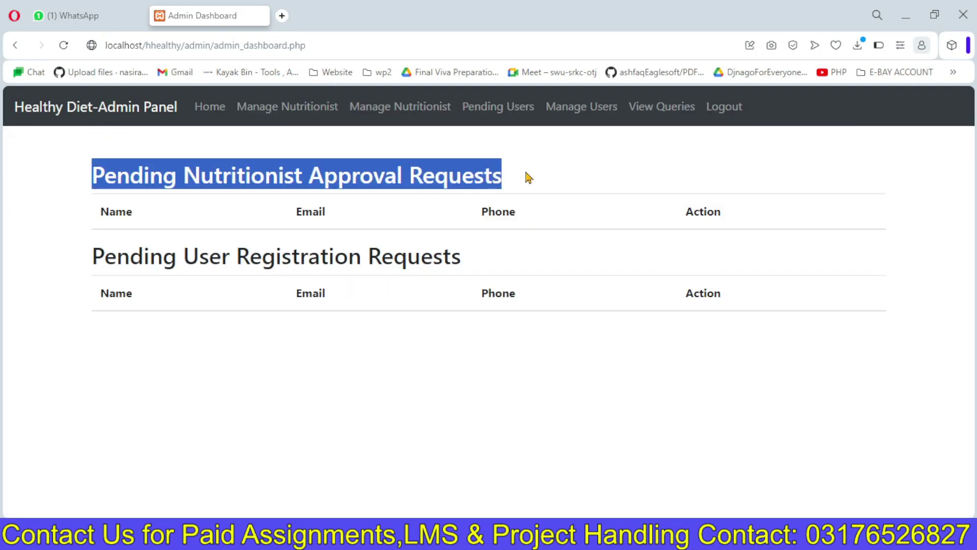
left_click(46, 265)
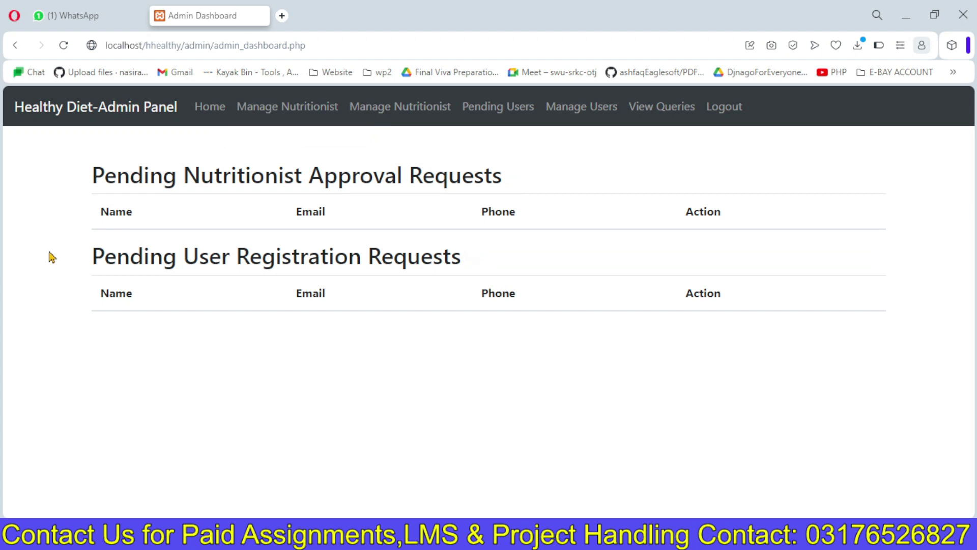
left_click(267, 113)
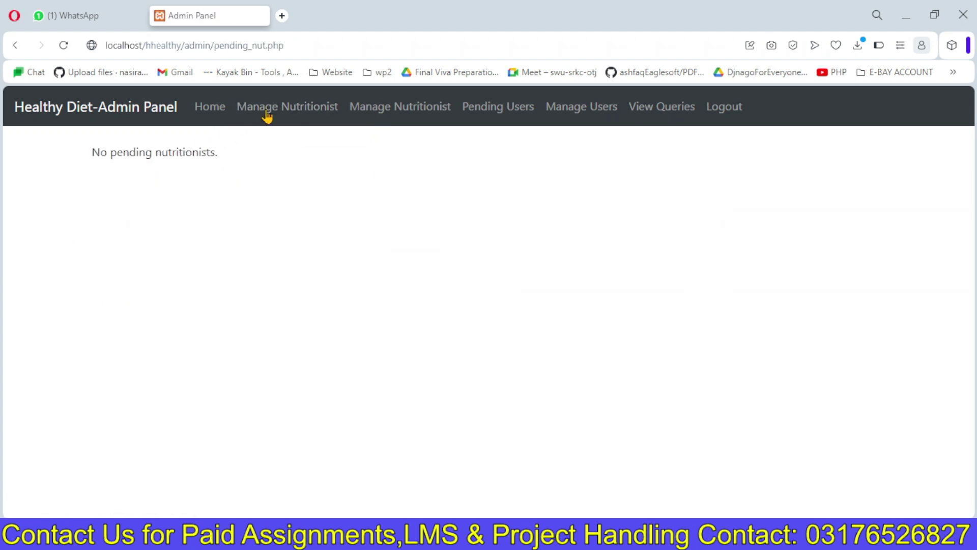
In All Nutritionists, keep the first nutritionist Approved and view her certificate PDF.
left_click(427, 116)
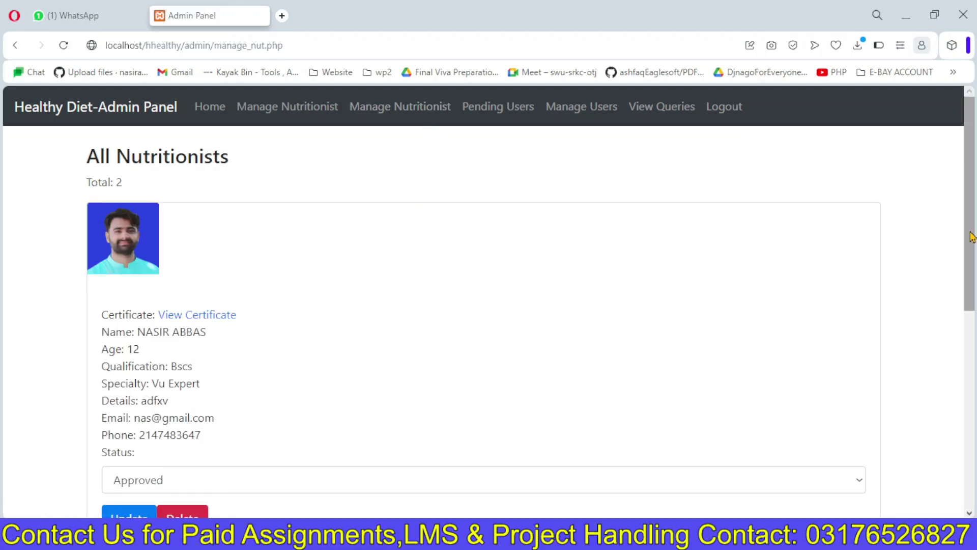
left_click_drag(970, 237, 973, 365)
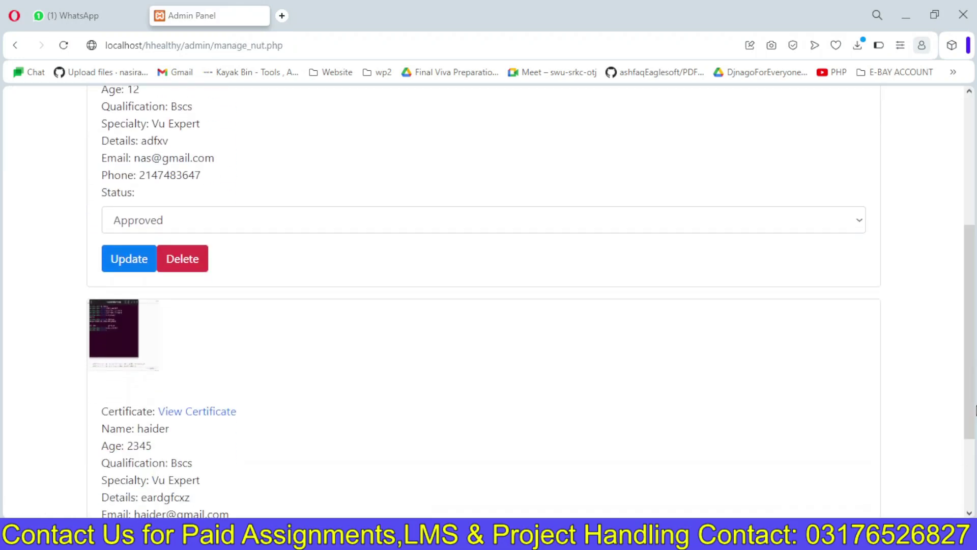
left_click(787, 230)
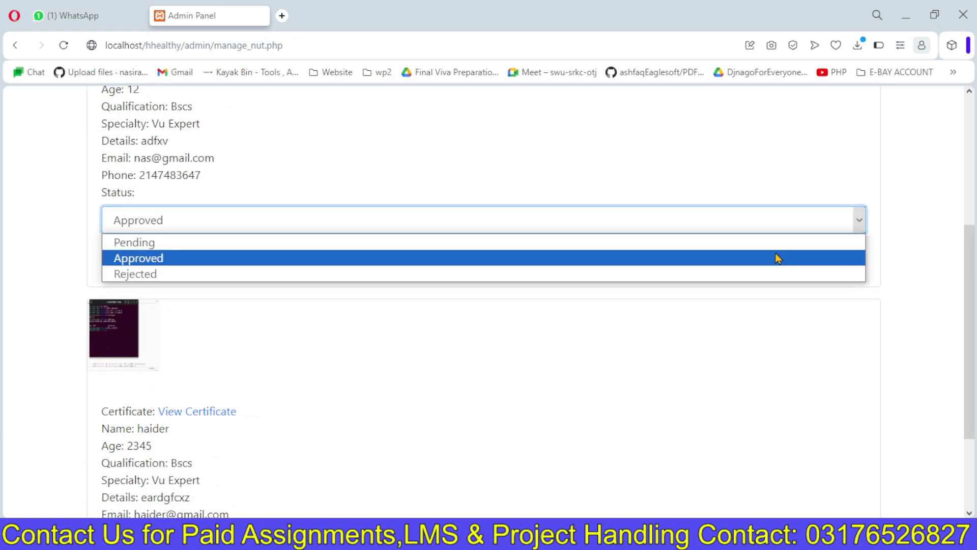
left_click(967, 295)
left_click_drag(967, 300, 968, 237)
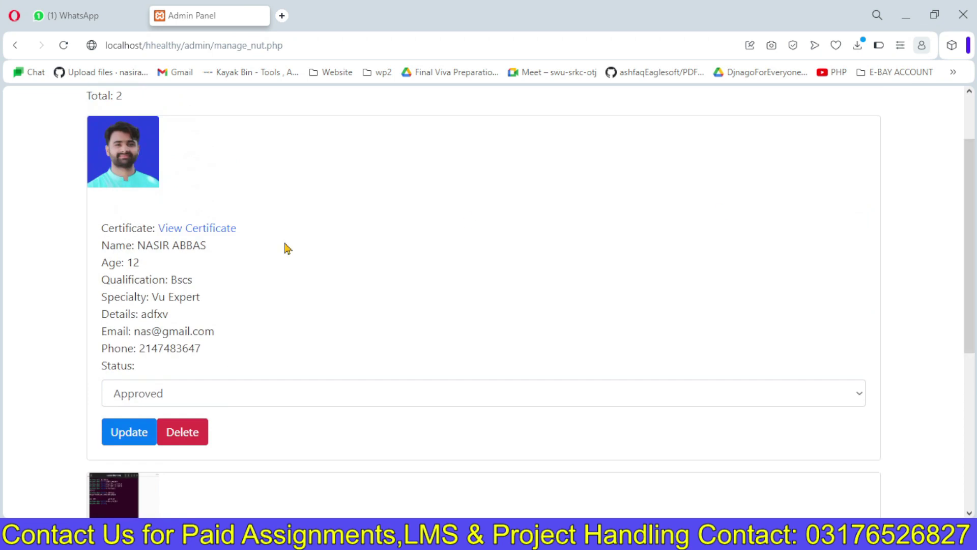
left_click(204, 229)
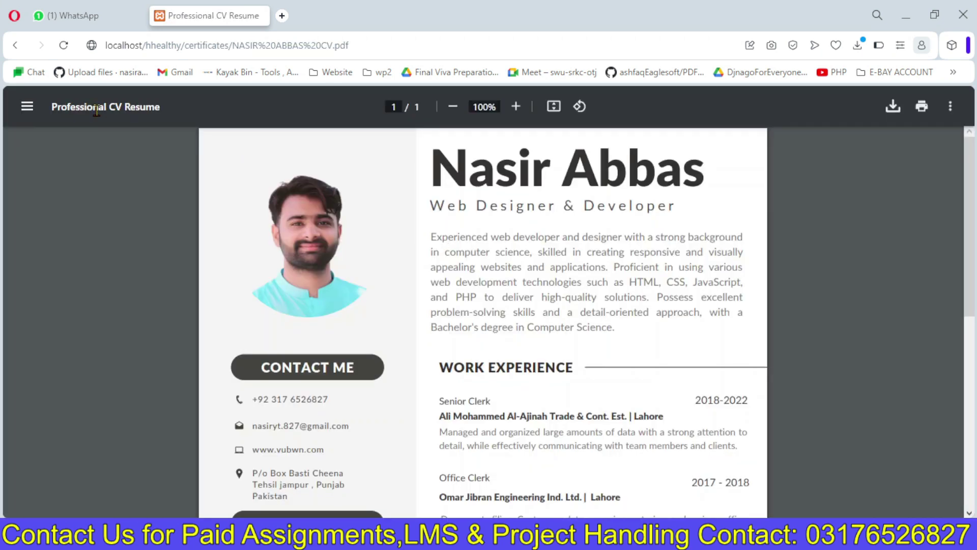
left_click(15, 45)
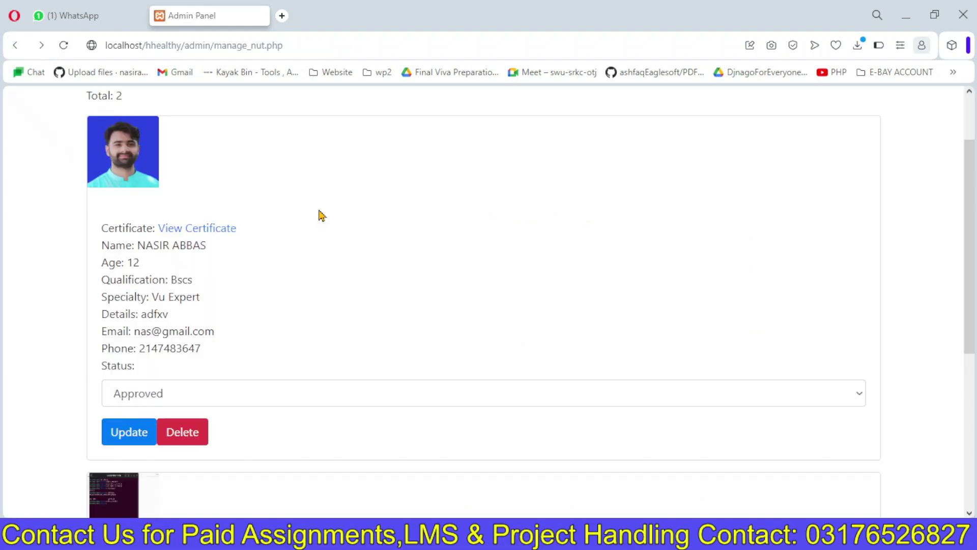
scroll(960, 181, "up", 2)
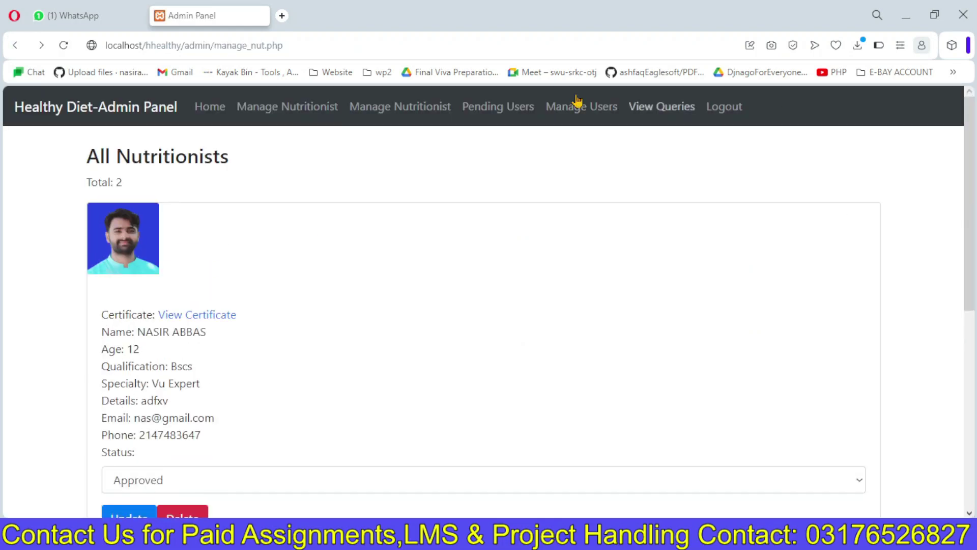
left_click(422, 122)
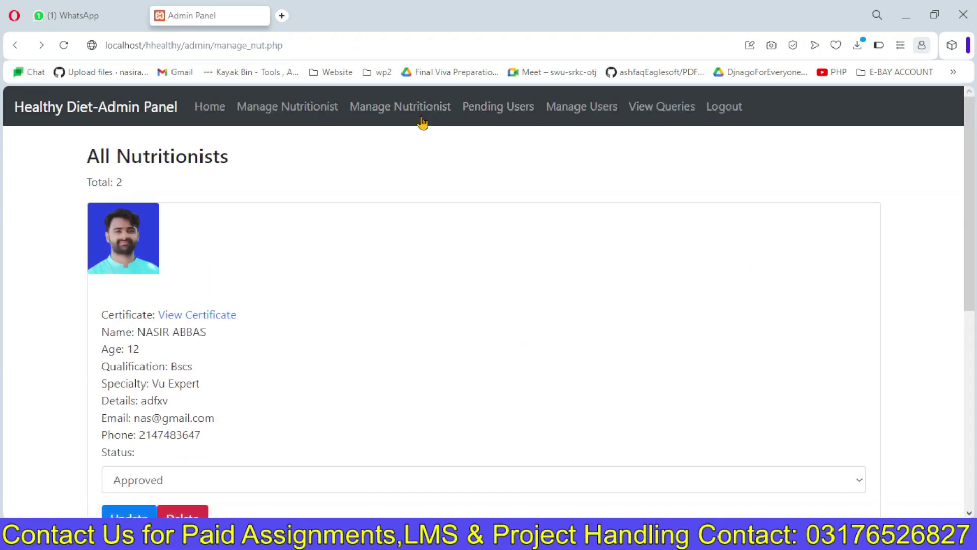
View pending user requests and all users, then log out to the home page.
left_click(508, 113)
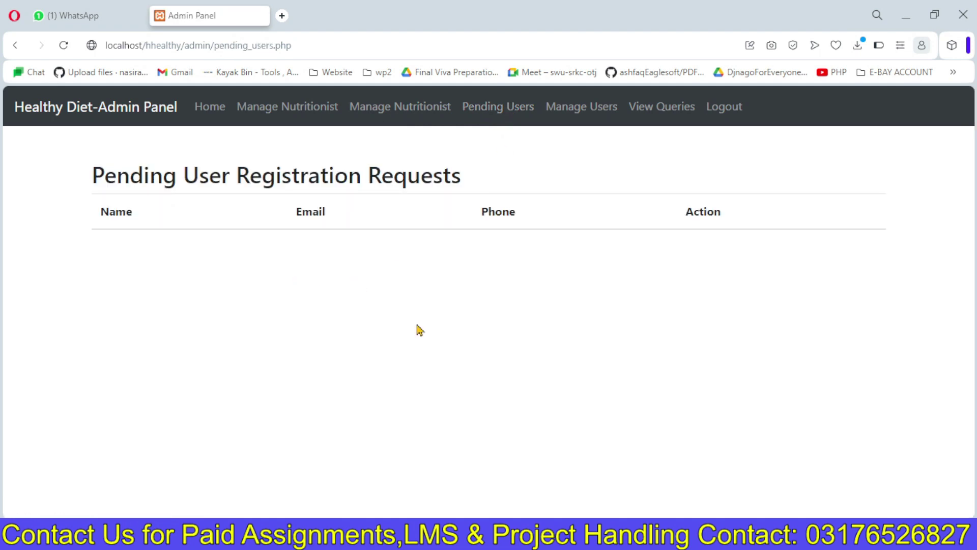
left_click(606, 107)
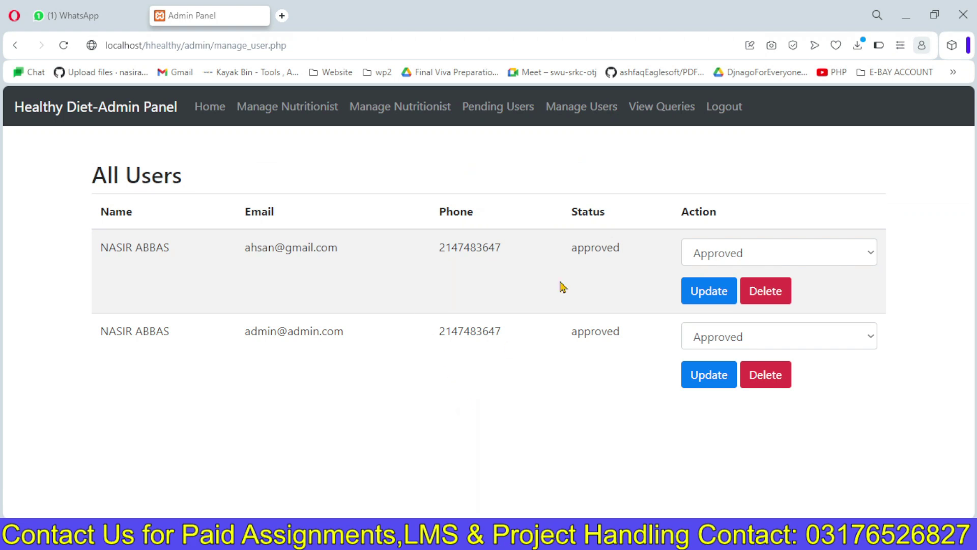
left_click(747, 108)
left_click(174, 120)
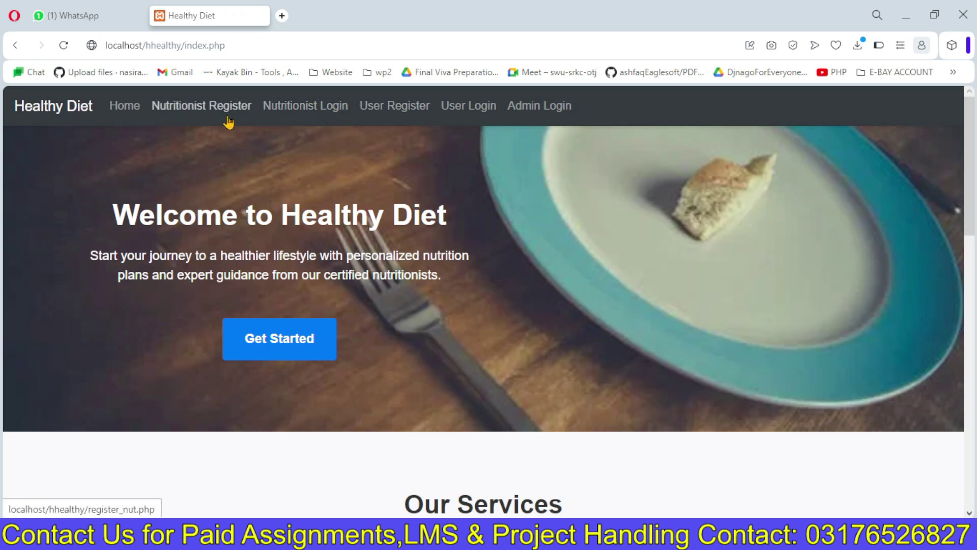
Open the nutritionist registration form and choose sb.jpeg as the picture.
left_click(227, 119)
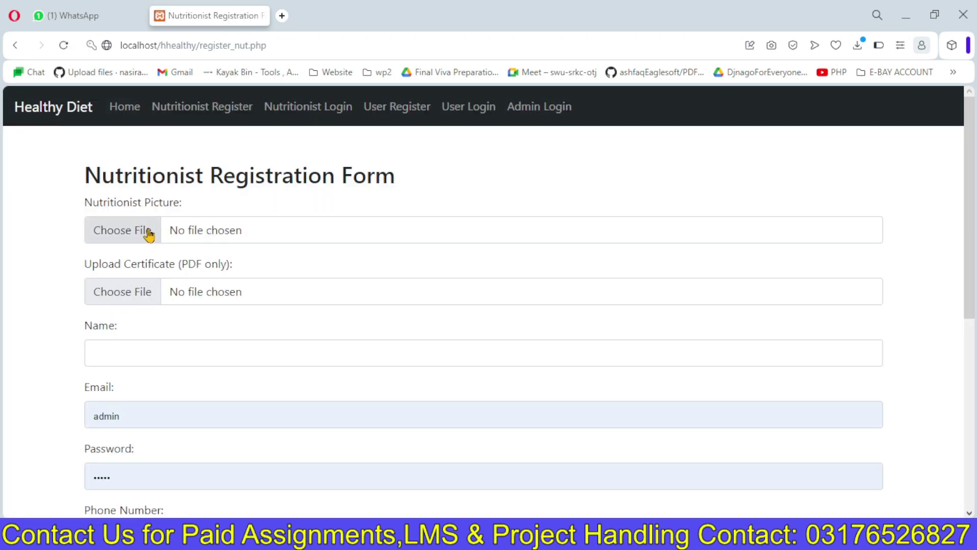
left_click(148, 234)
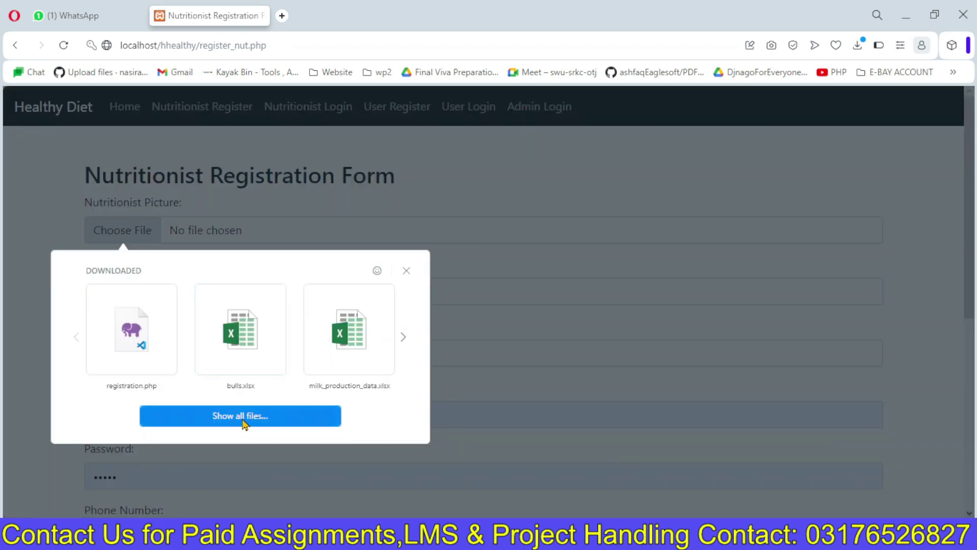
left_click(243, 422)
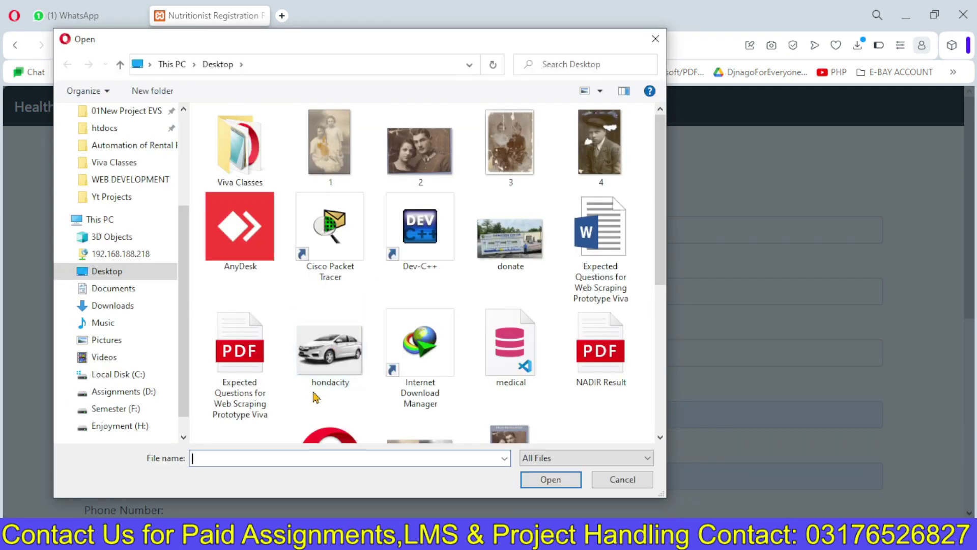
left_click(431, 435)
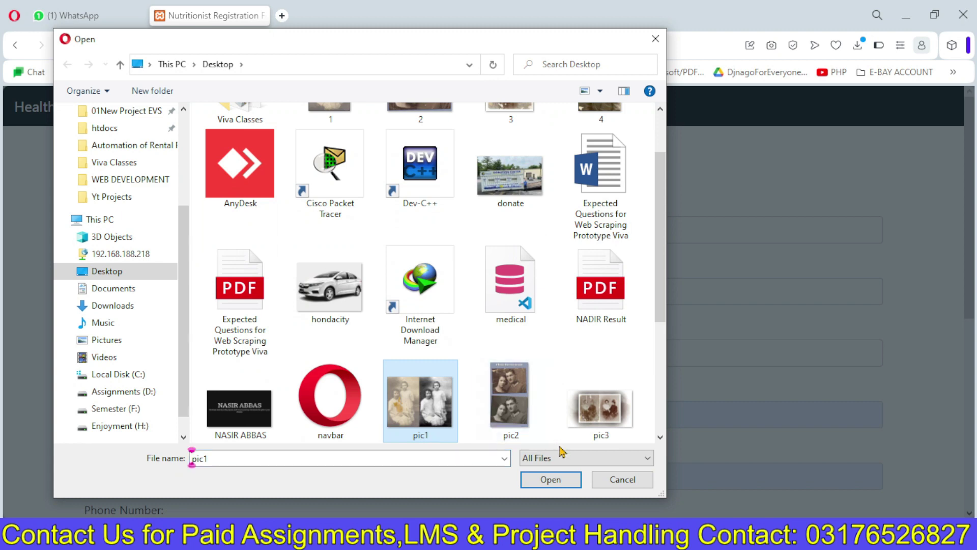
left_click(660, 413)
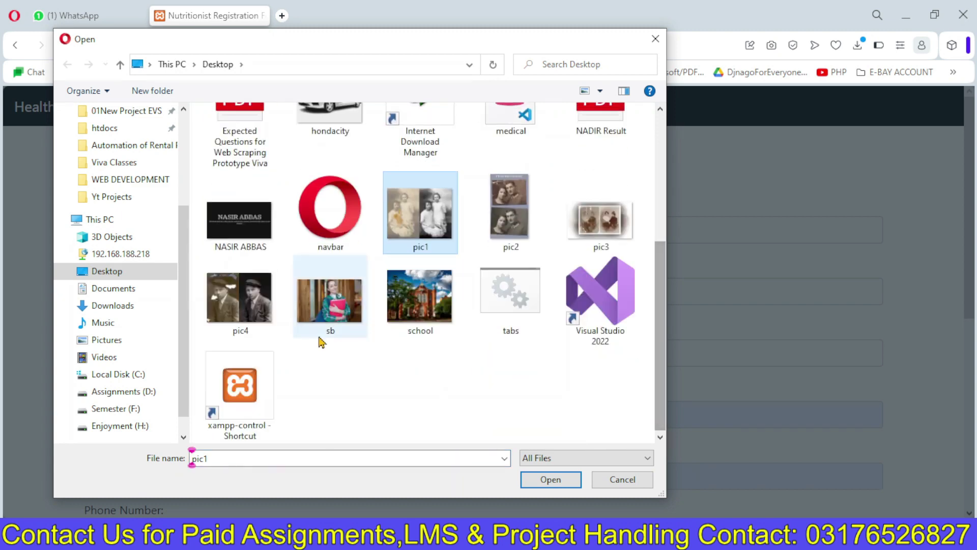
left_click(328, 316)
left_click(551, 479)
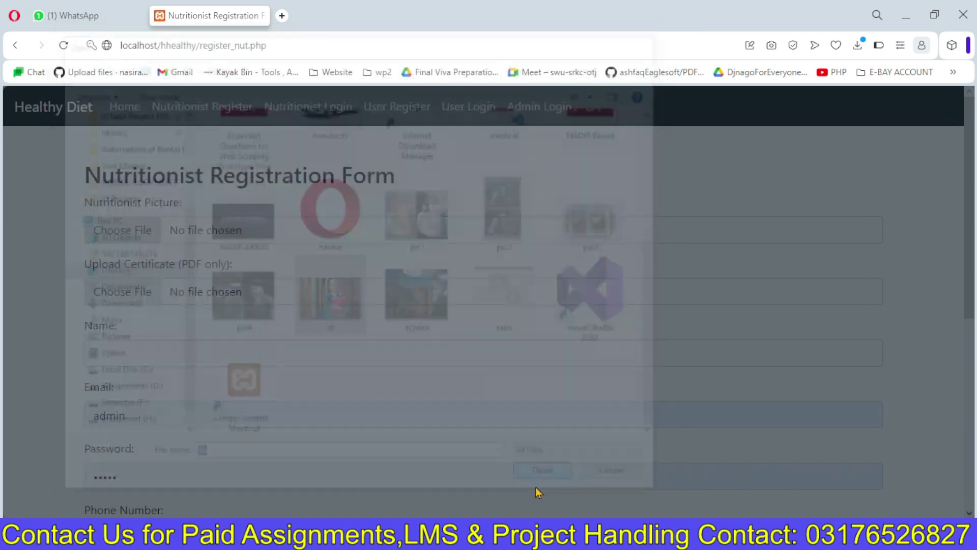
Attach the Expected Questions for Web Scraping Prototype Viva PDF as the certificate.
left_click(209, 303)
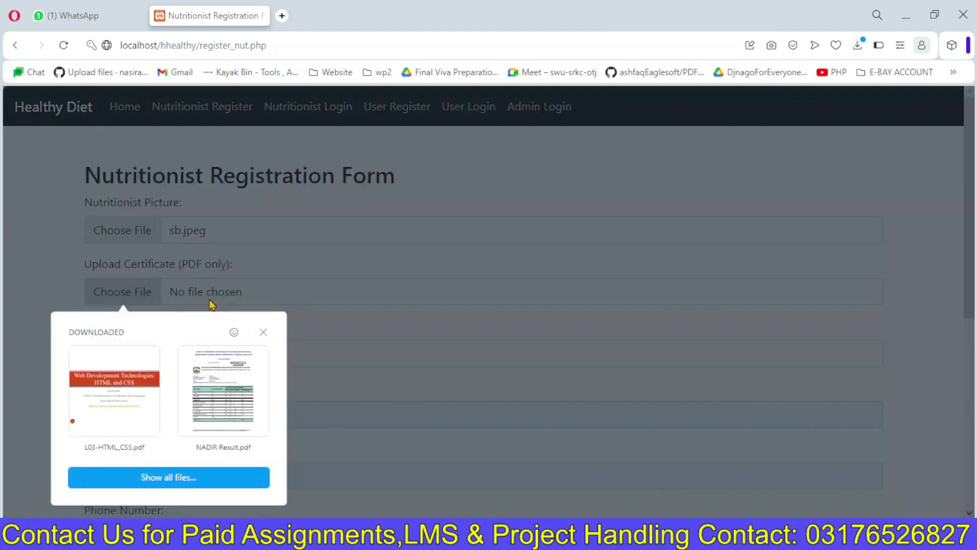
left_click(227, 488)
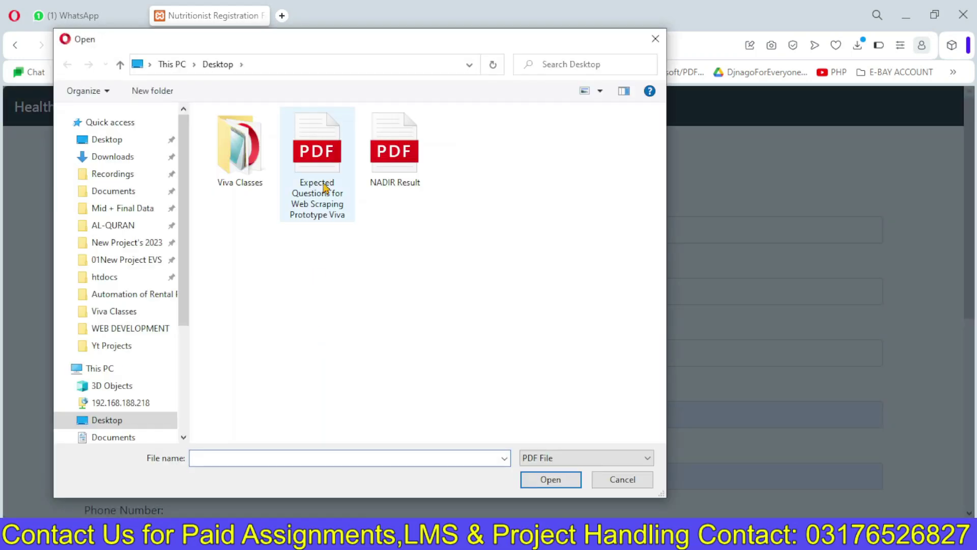
left_click(324, 188)
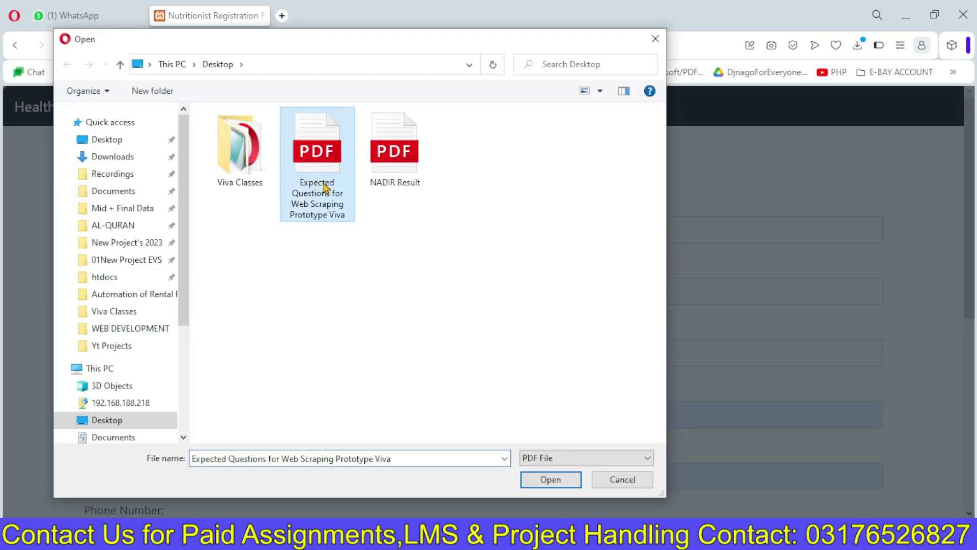
left_click(555, 479)
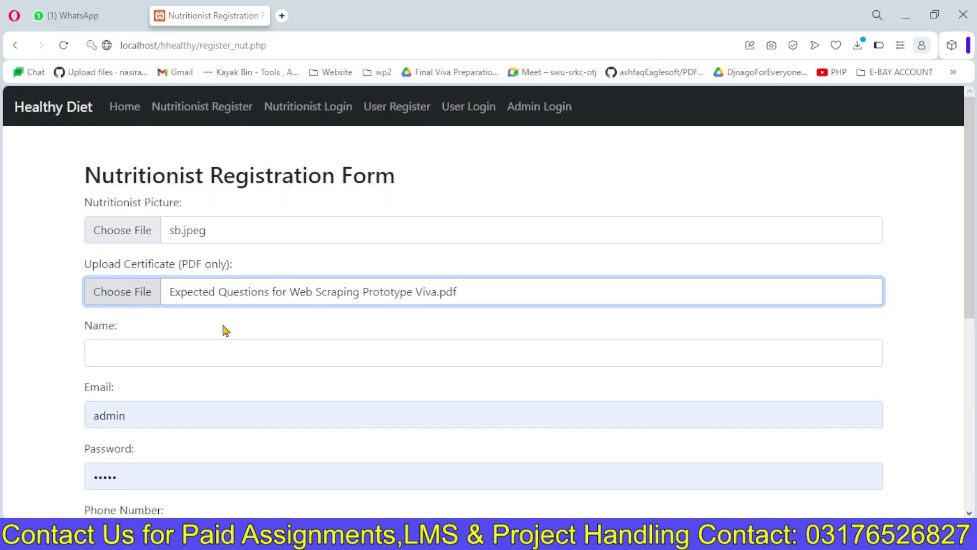
Enter the nutritionist's name, e-mail address, password and phone number.
left_click(219, 343)
type("J")
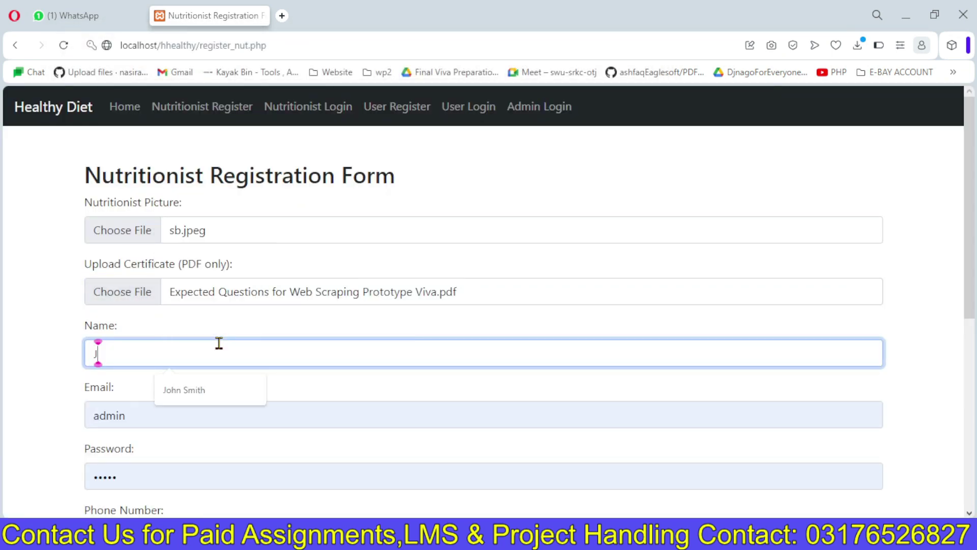
type("hn")
key("BackSpace")
key("BackSpace")
key("BackSpace")
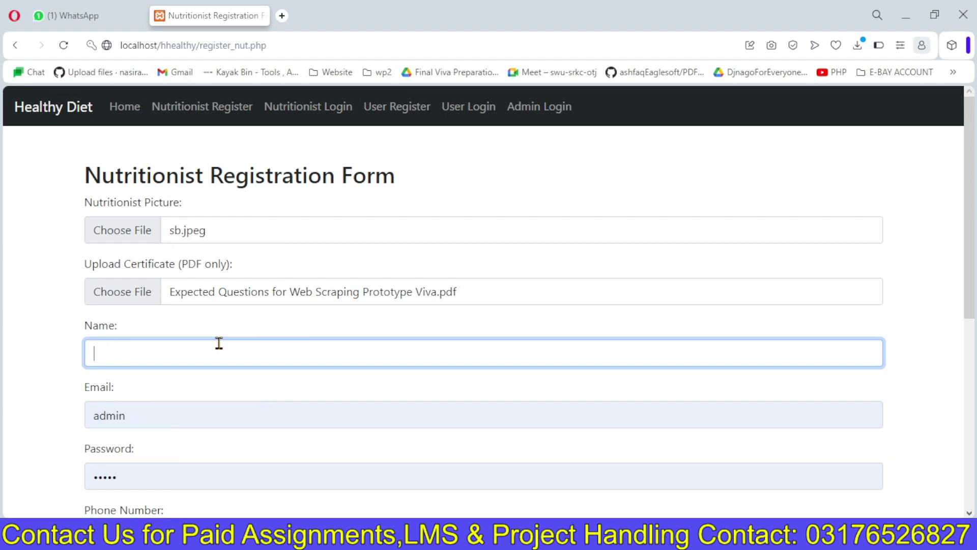
type("Helen")
type("a")
double_click(156, 415)
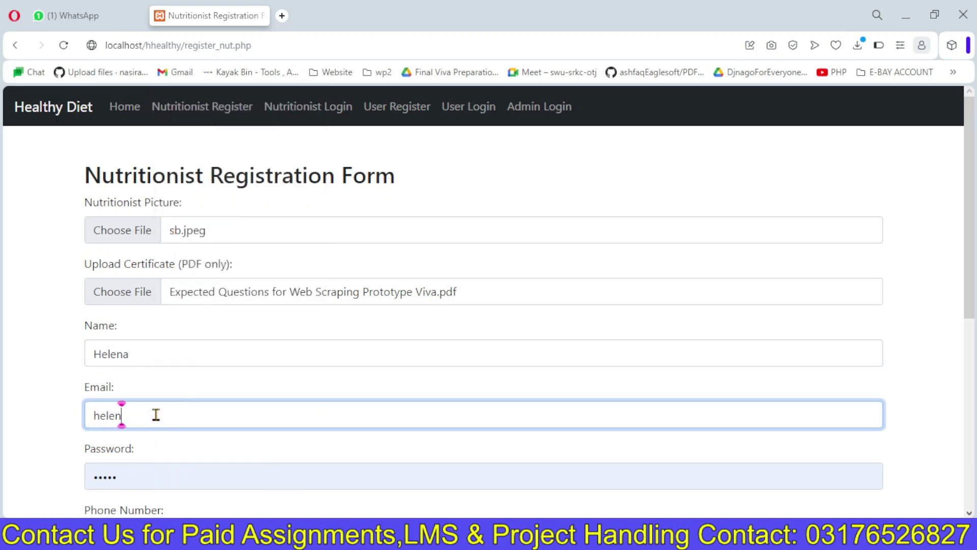
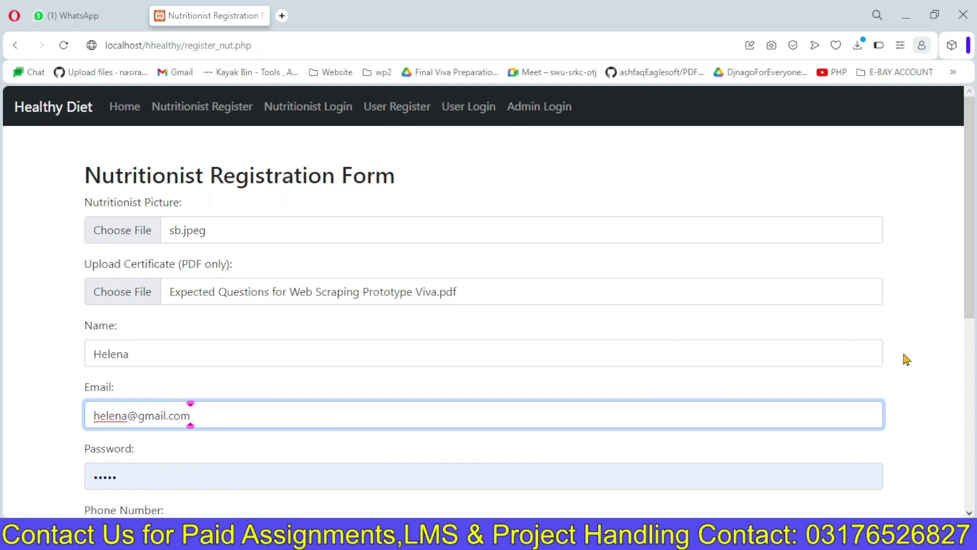
scroll(973, 334, "down", 1)
left_click_drag(972, 334, 974, 362)
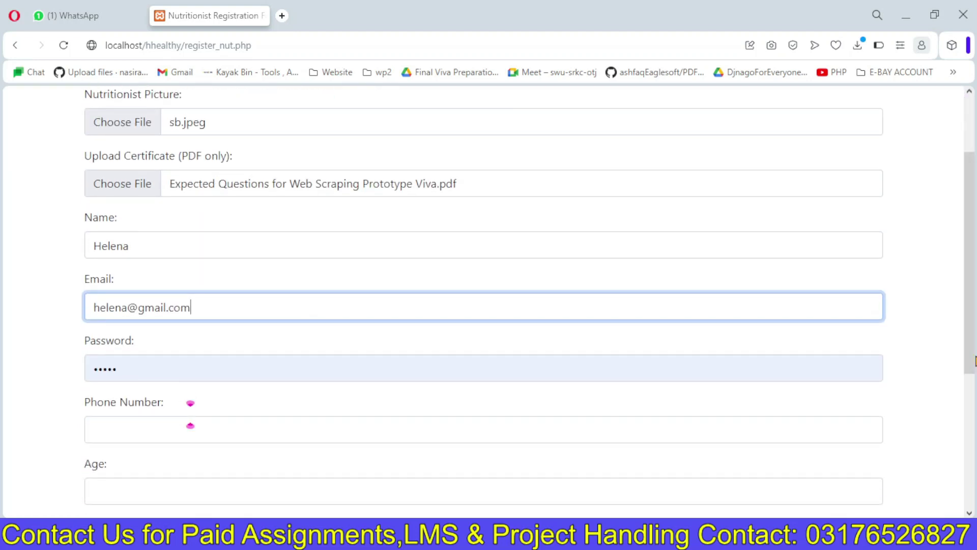
double_click(653, 380)
type("123")
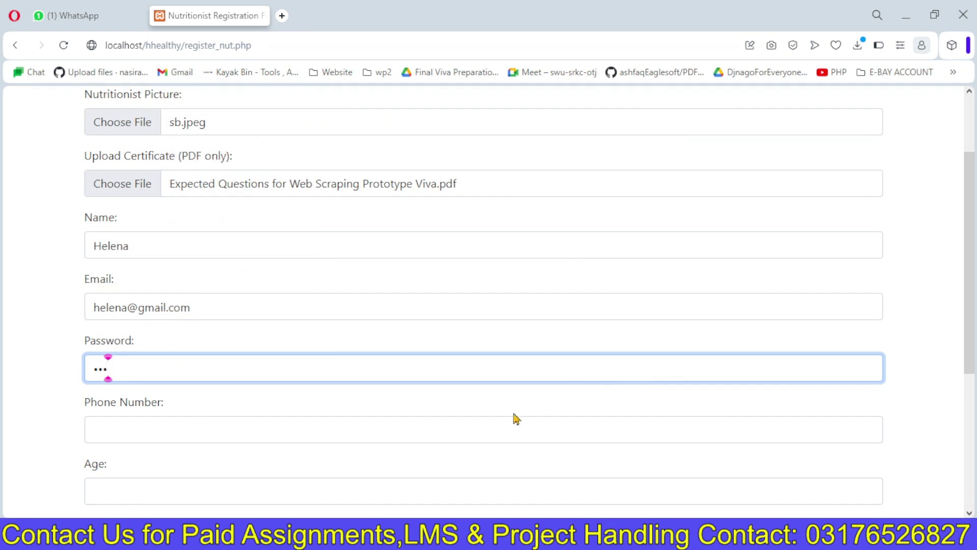
left_click(443, 431)
type("4222")
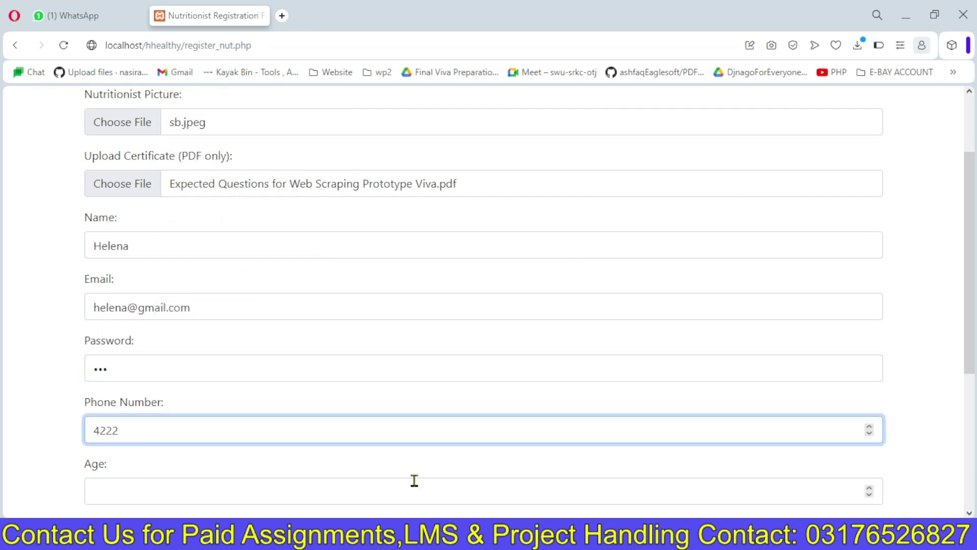
Set age 20, qualification PHD, specialty 'Diet Plans', add details, and register.
left_click(414, 482)
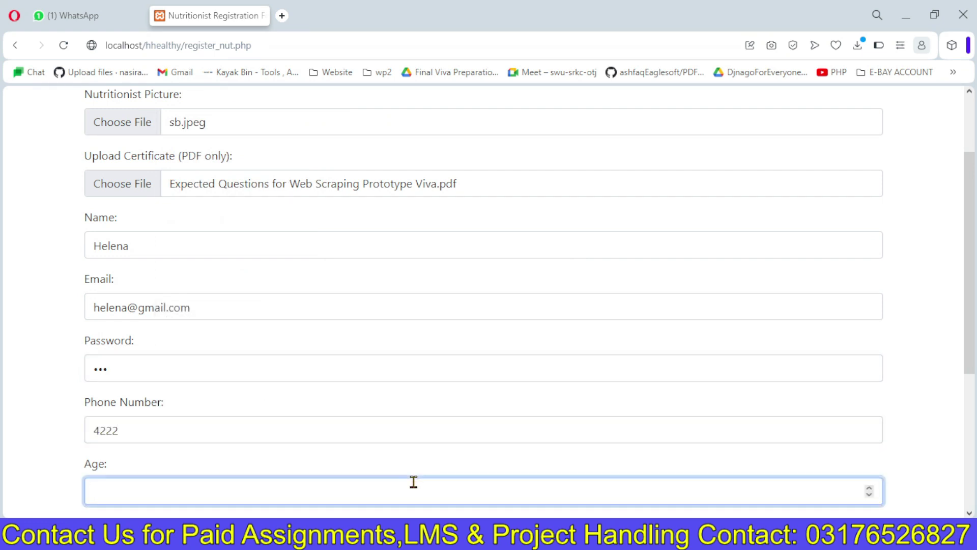
type("20")
scroll(537, 358, "down", 5)
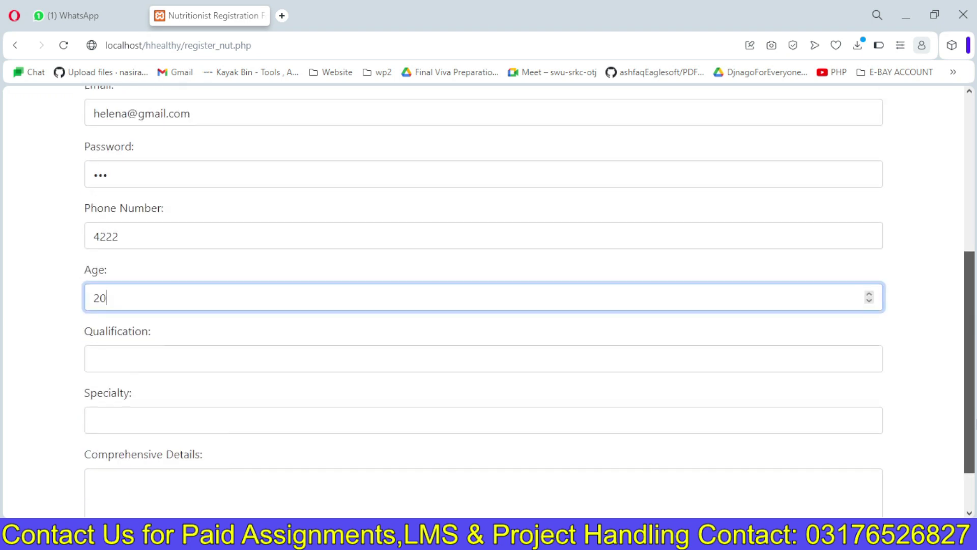
left_click(489, 301)
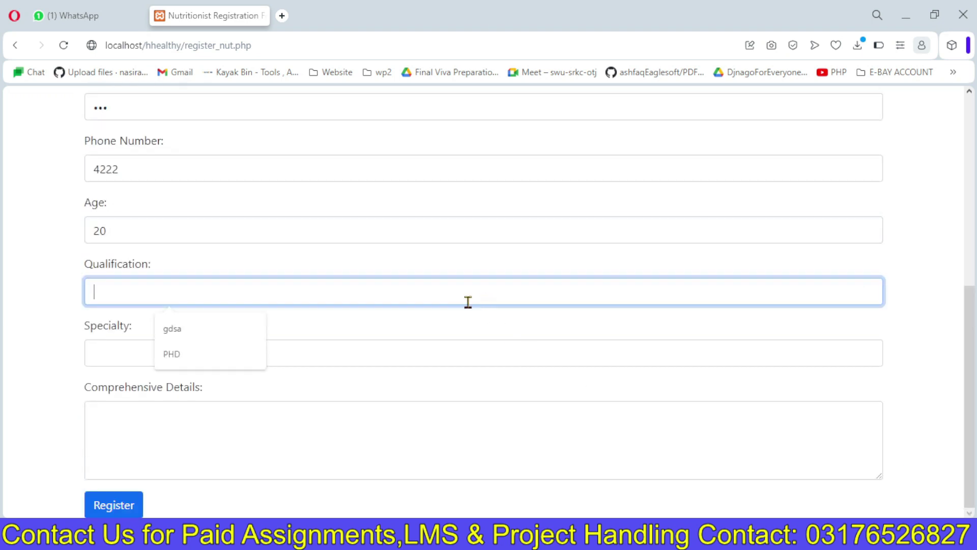
left_click(200, 350)
left_click(164, 357)
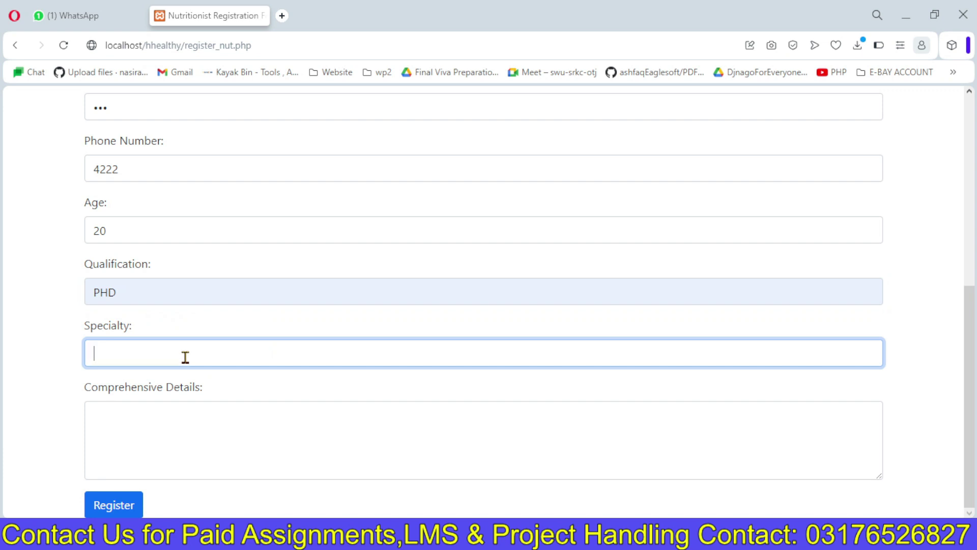
type("Diet P")
type("lans")
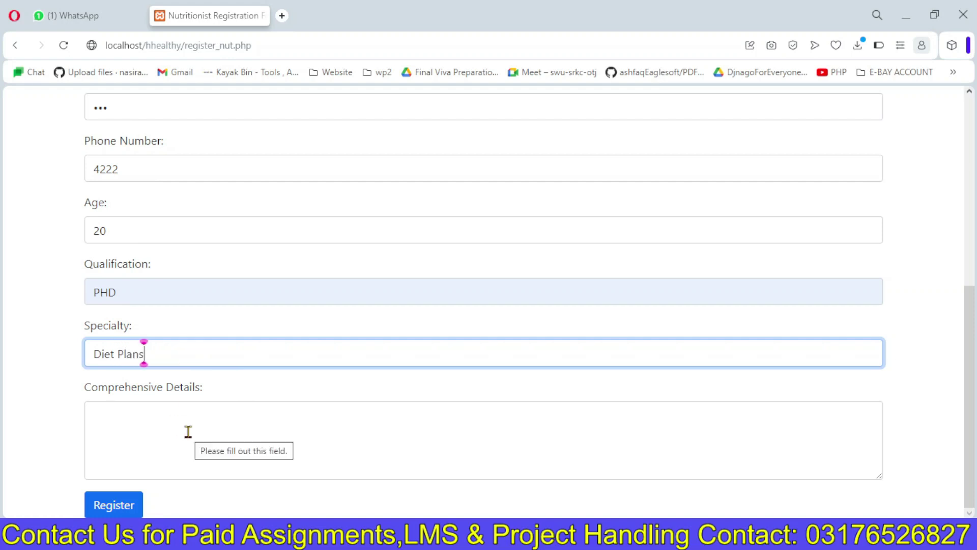
left_click(187, 432)
type("hkjkl")
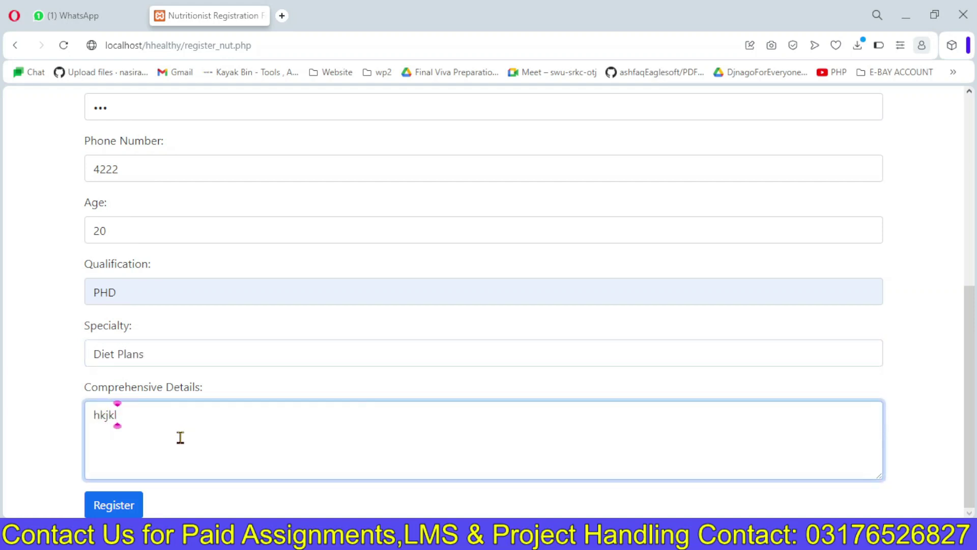
left_click(125, 506)
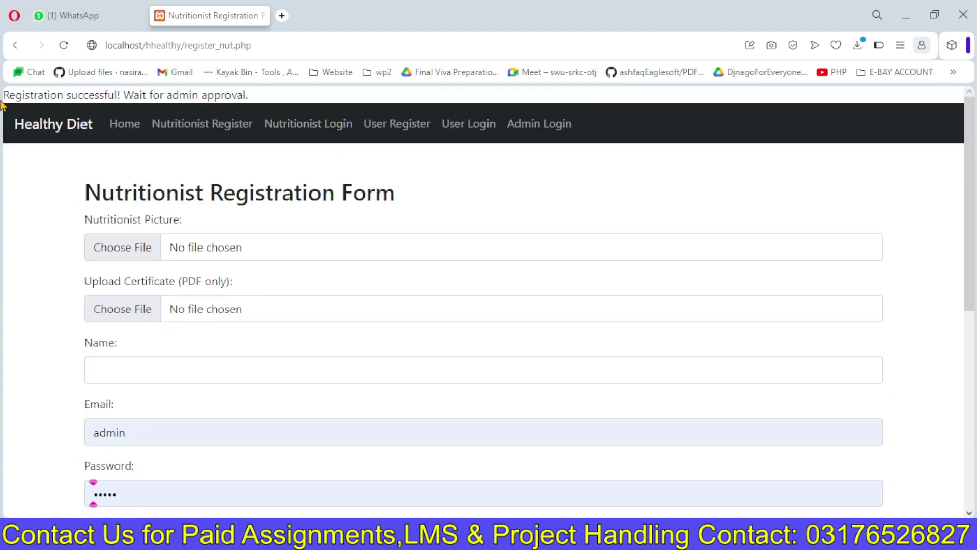
Log in as admin and approve the pending nutritionist request.
left_click(541, 124)
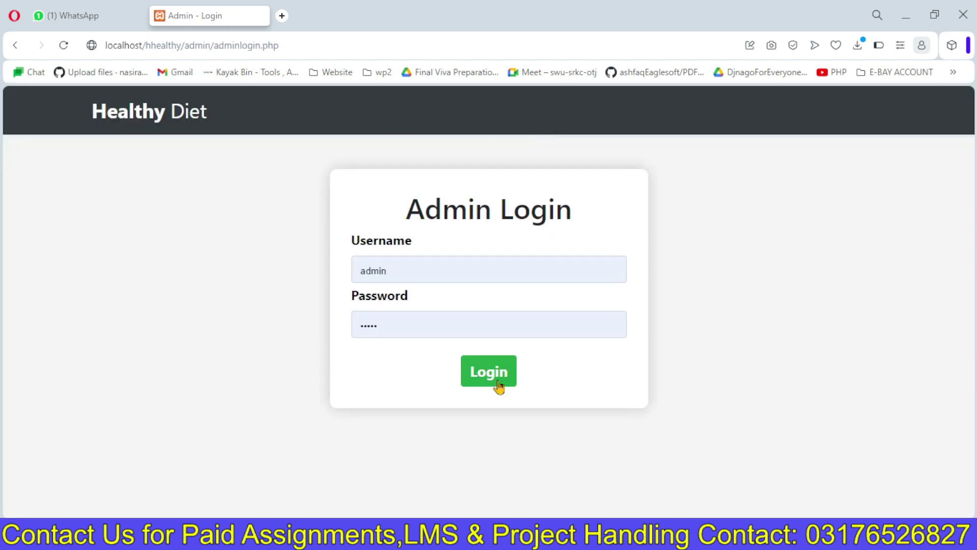
left_click(495, 382)
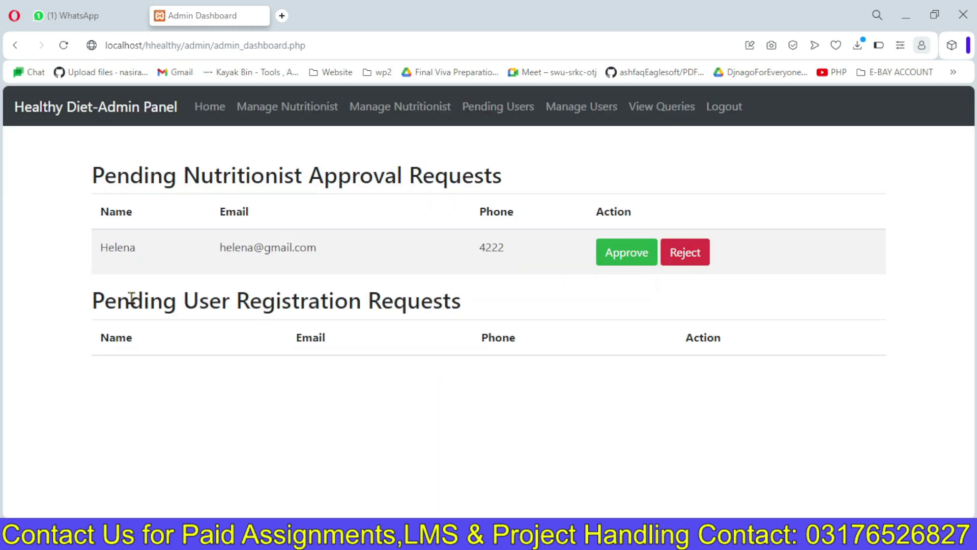
left_click(627, 268)
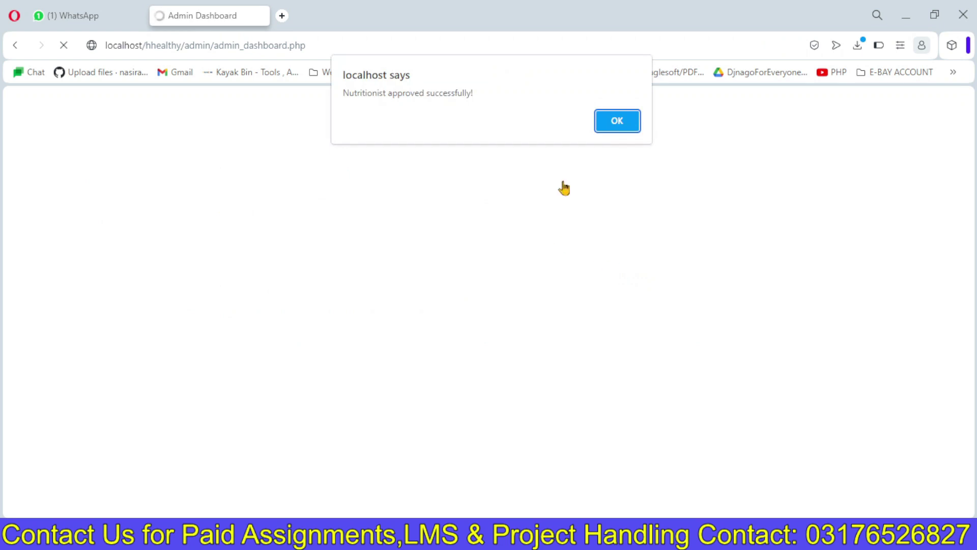
left_click(633, 124)
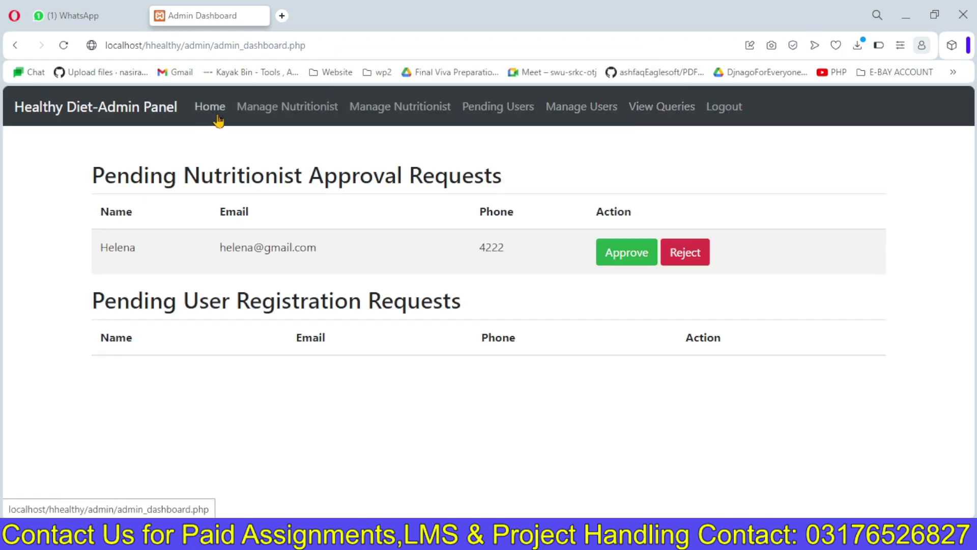
Open All Nutritionists and scroll to the new Diet Plans nutritionist's card.
left_click(379, 123)
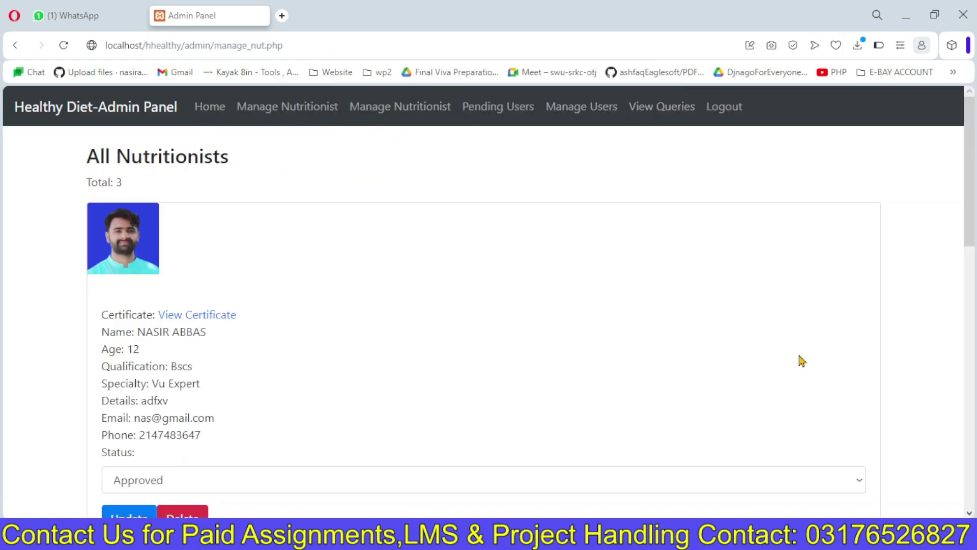
scroll(971, 365, "down", 7)
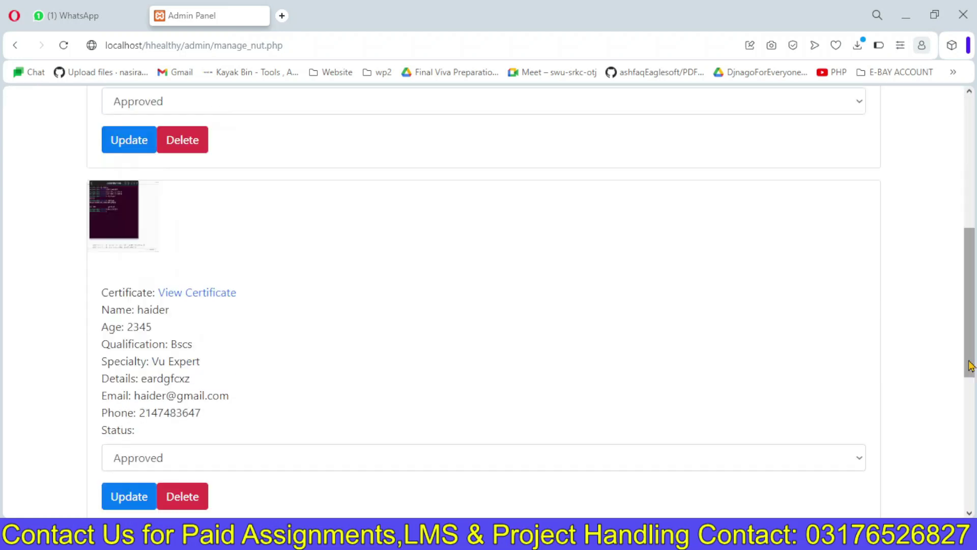
scroll(971, 365, "down", 2)
scroll(971, 365, "down", 1)
scroll(971, 365, "down", 3)
scroll(971, 365, "down", 1)
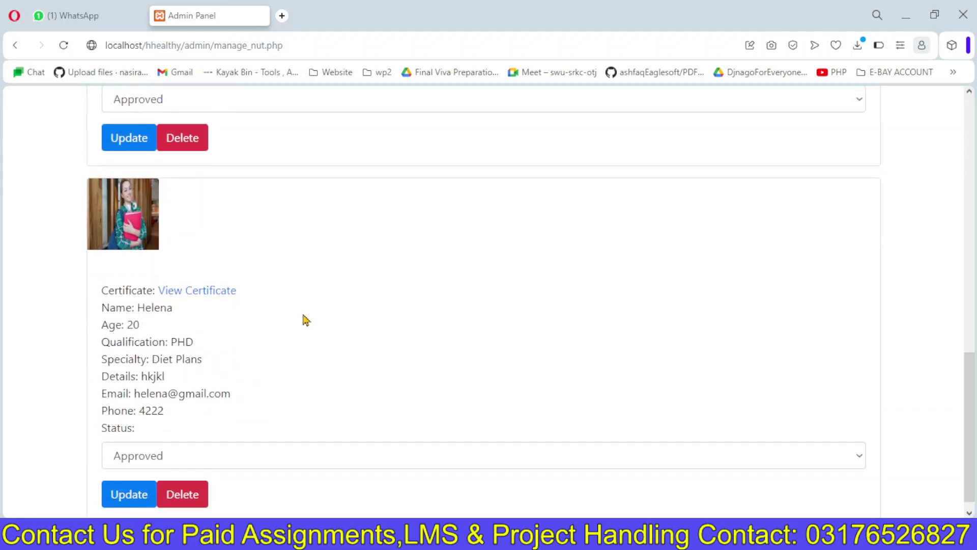
View the new nutritionist's certificate PDF, then return to the nutritionist list.
left_click(226, 296)
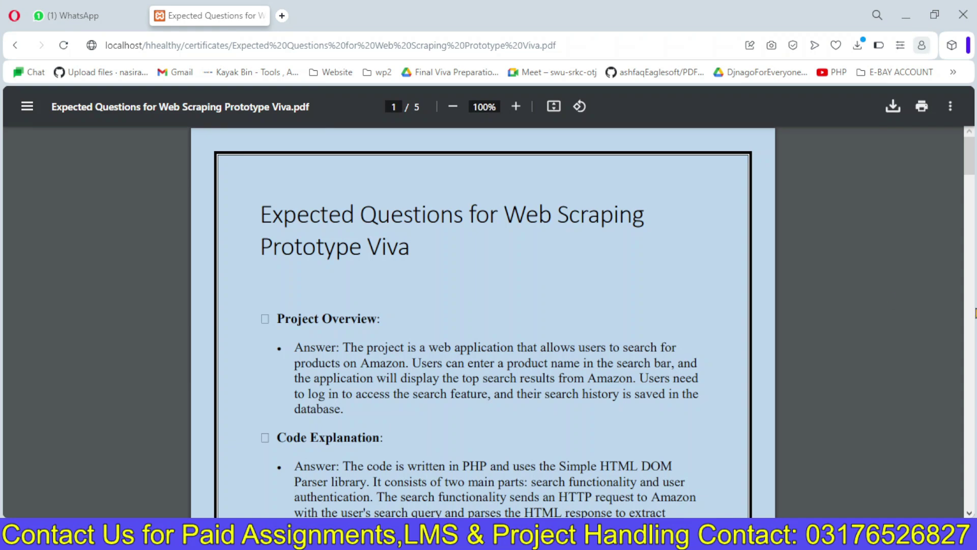
scroll(972, 322, "down", 10)
scroll(971, 322, "down", 10)
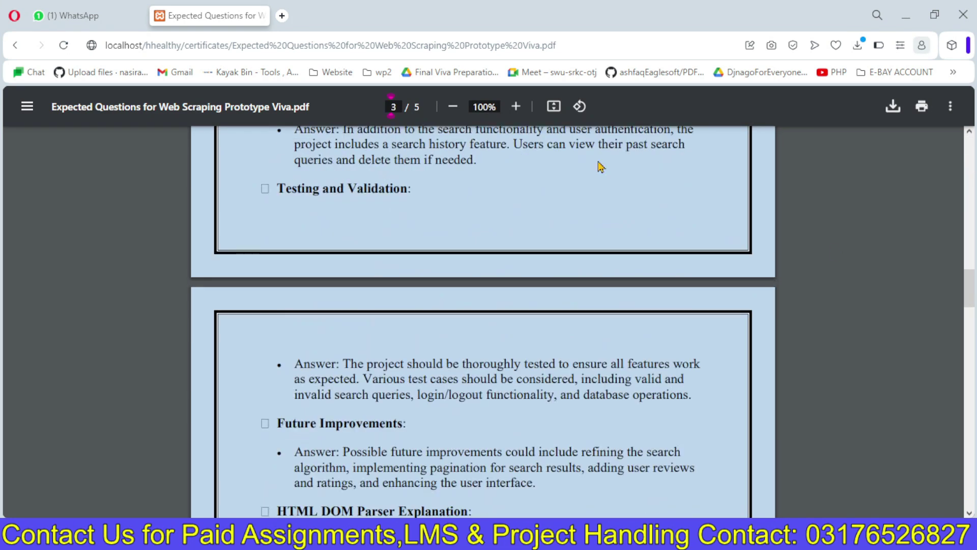
left_click(12, 53)
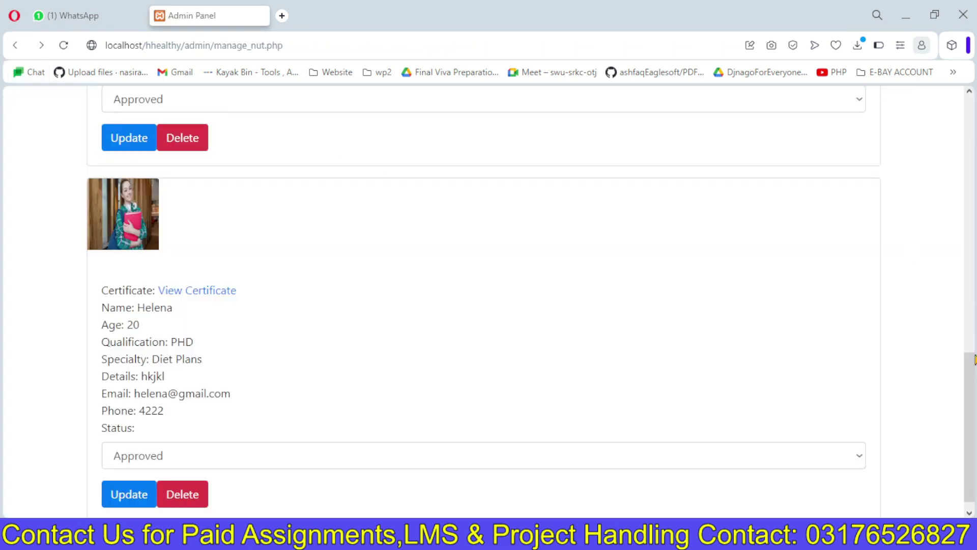
left_click_drag(974, 360, 950, 159)
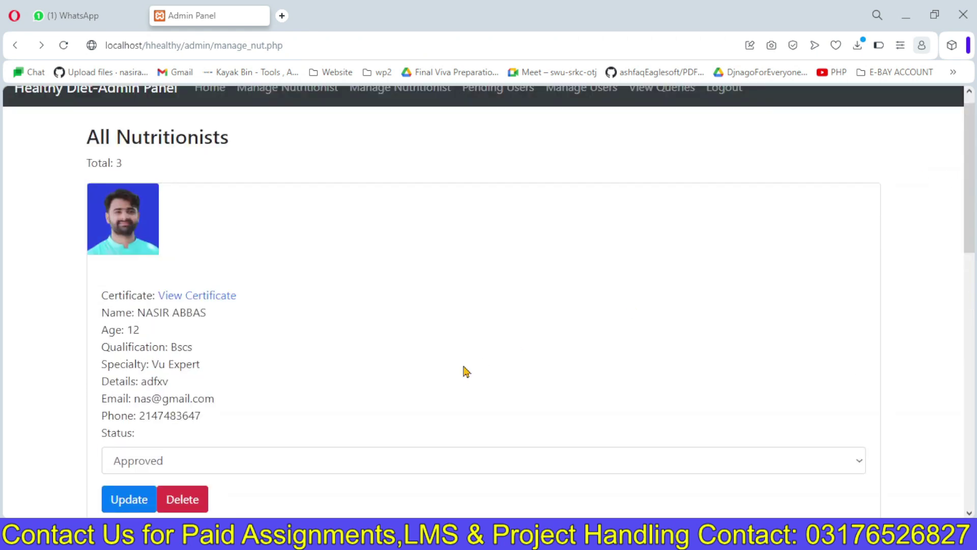
scroll(975, 244, "up", 1)
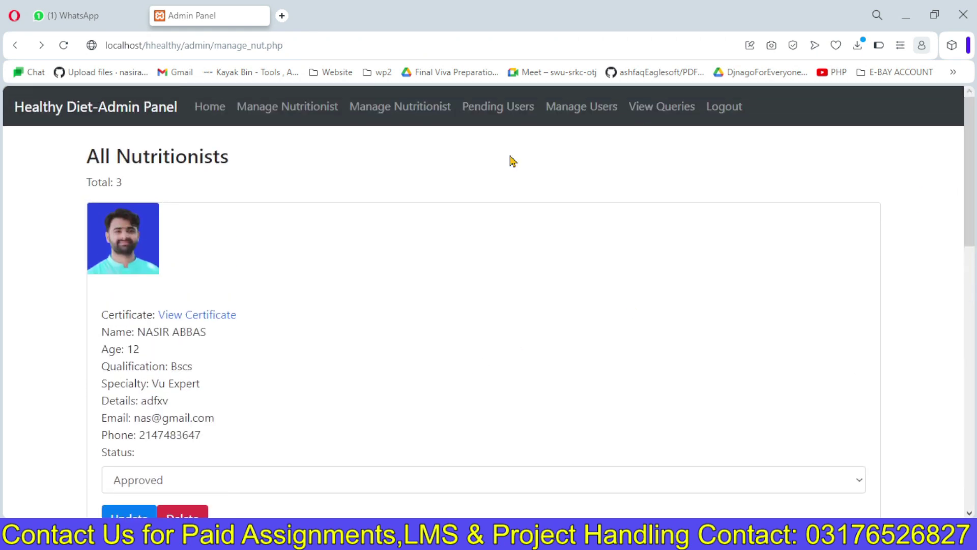
left_click_drag(128, 188, 11, 196)
left_click(464, 395)
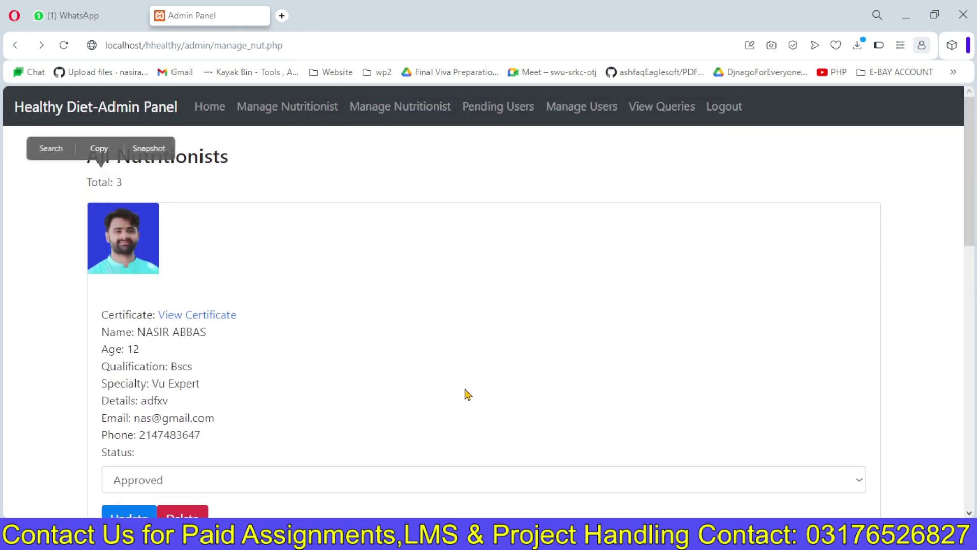
Log out of the admin panel and return to the home page.
left_click(718, 114)
double_click(454, 276)
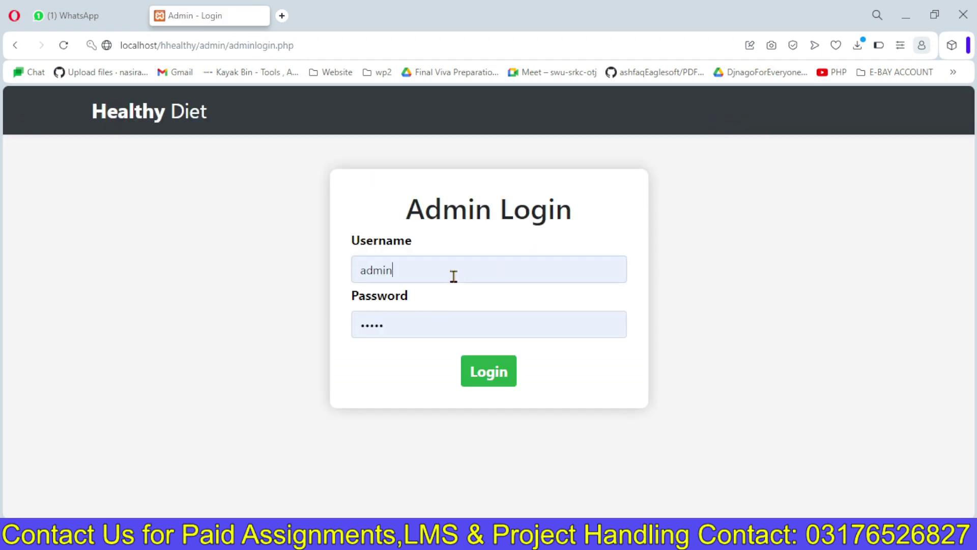
left_click(134, 116)
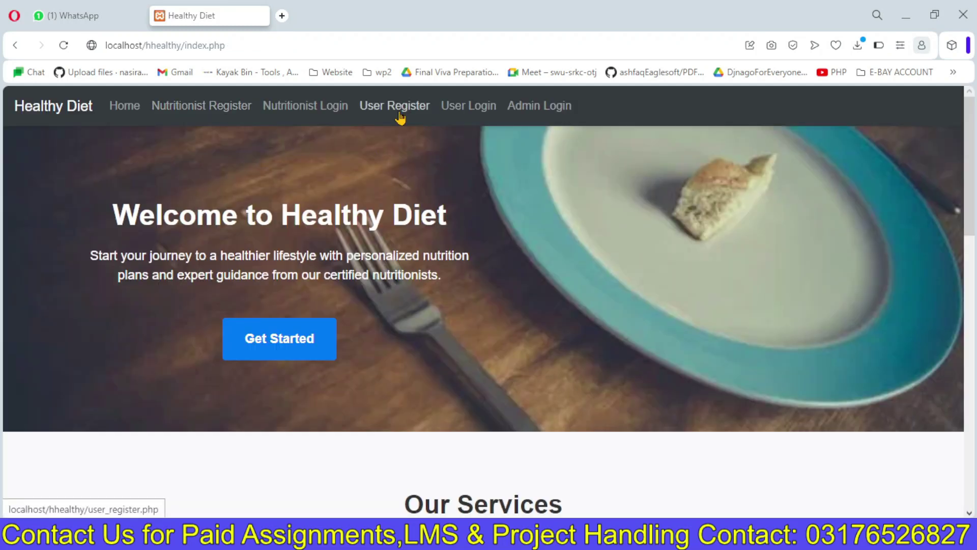
Register a new user with a name, e-mail, saved password and phone number.
left_click(397, 107)
left_click(300, 236)
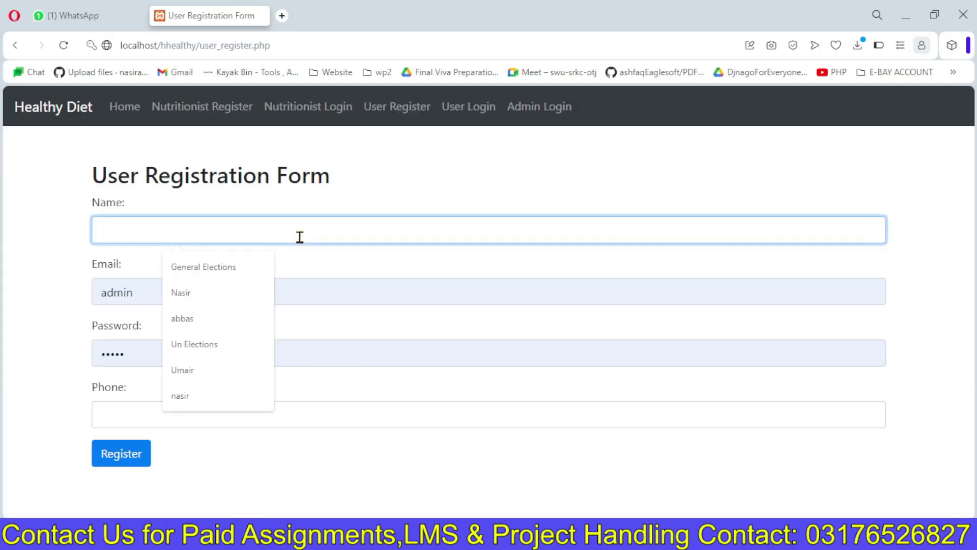
type("Youtube")
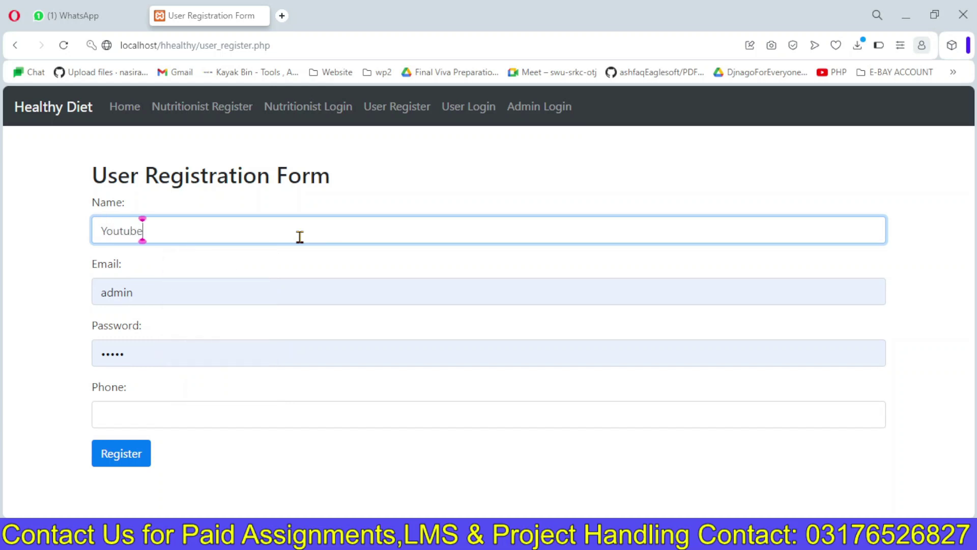
double_click(190, 290)
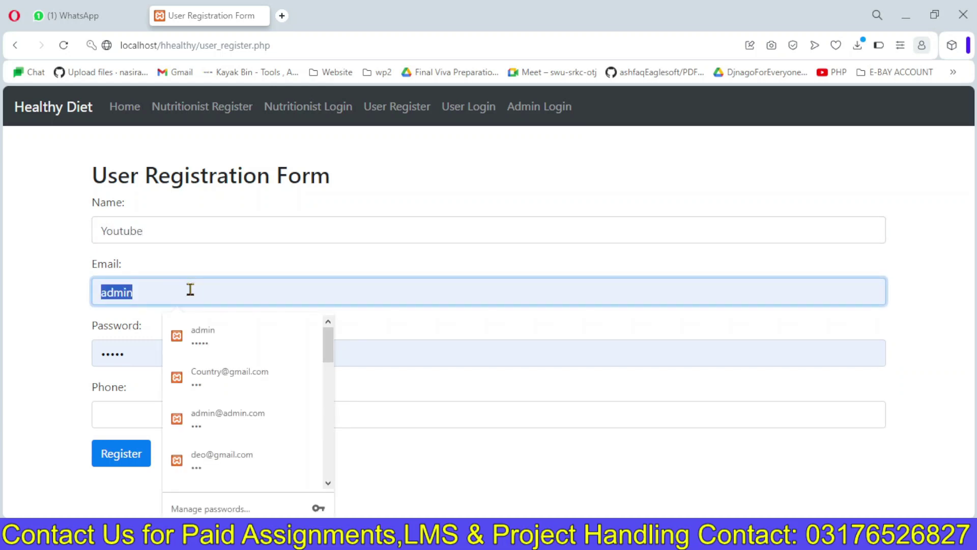
left_click(230, 333)
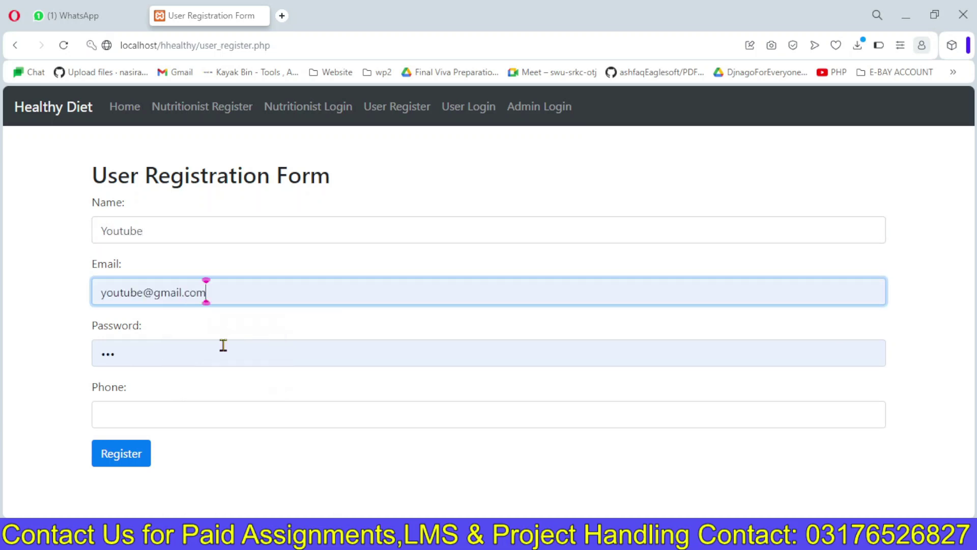
left_click(189, 407)
type("854")
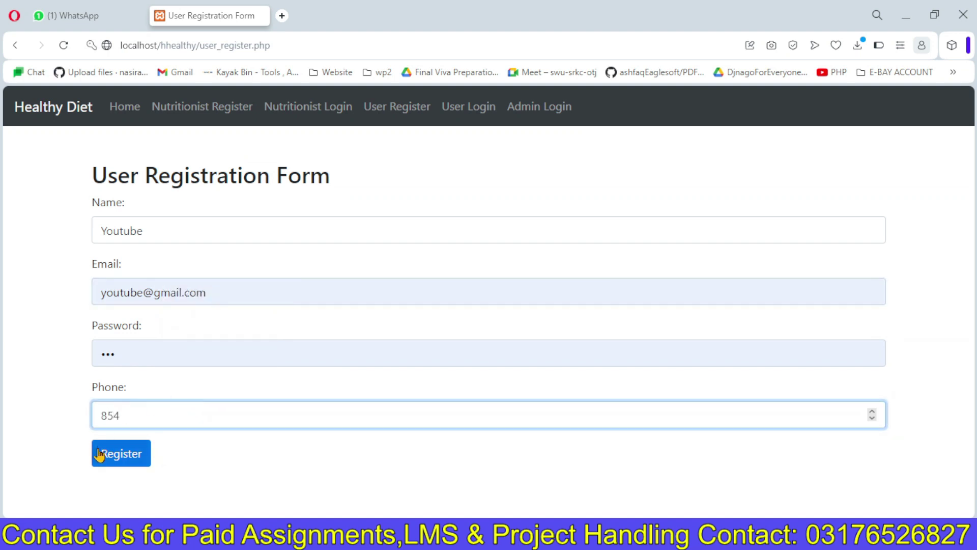
left_click(117, 455)
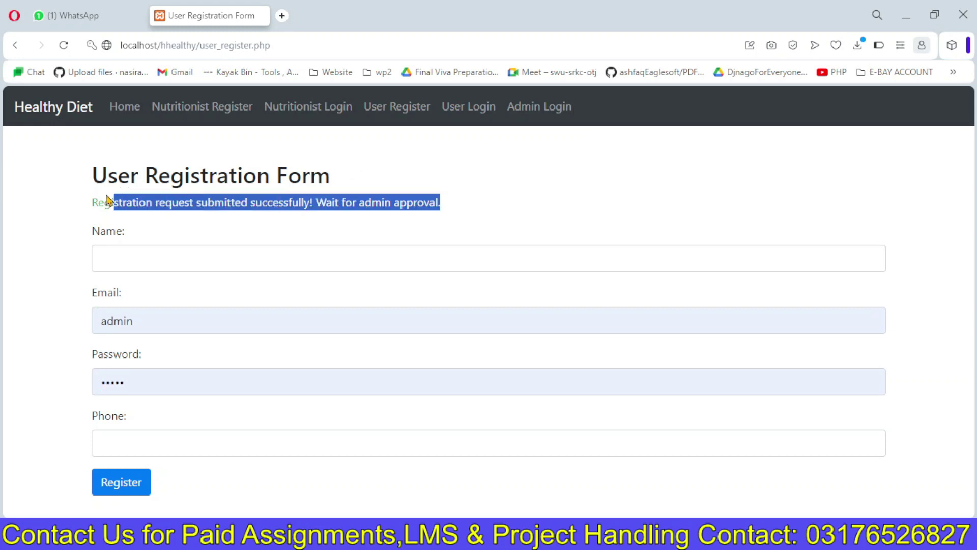
Log in as admin, approve the pending user, then log out to the home page.
left_click_drag(452, 206, 76, 201)
left_click(525, 127)
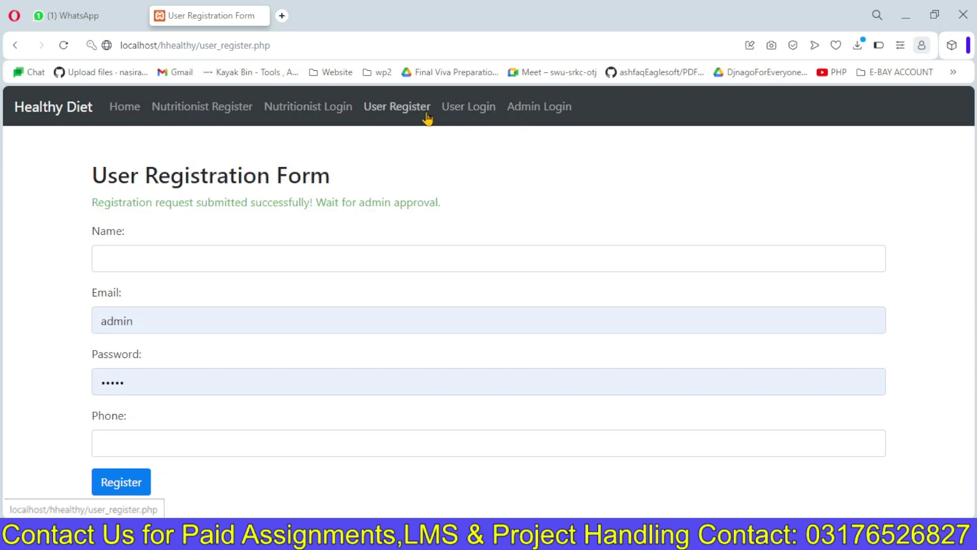
left_click(570, 112)
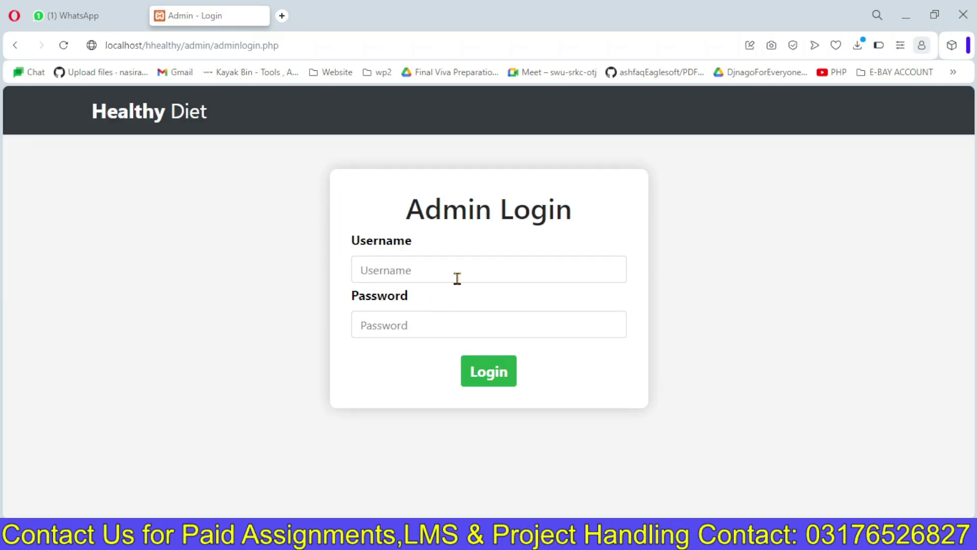
left_click(502, 376)
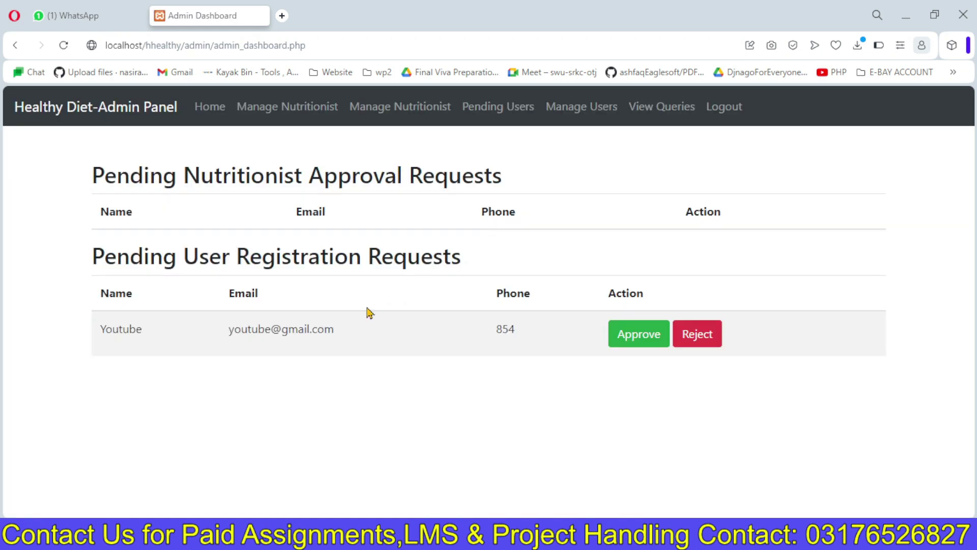
left_click(644, 344)
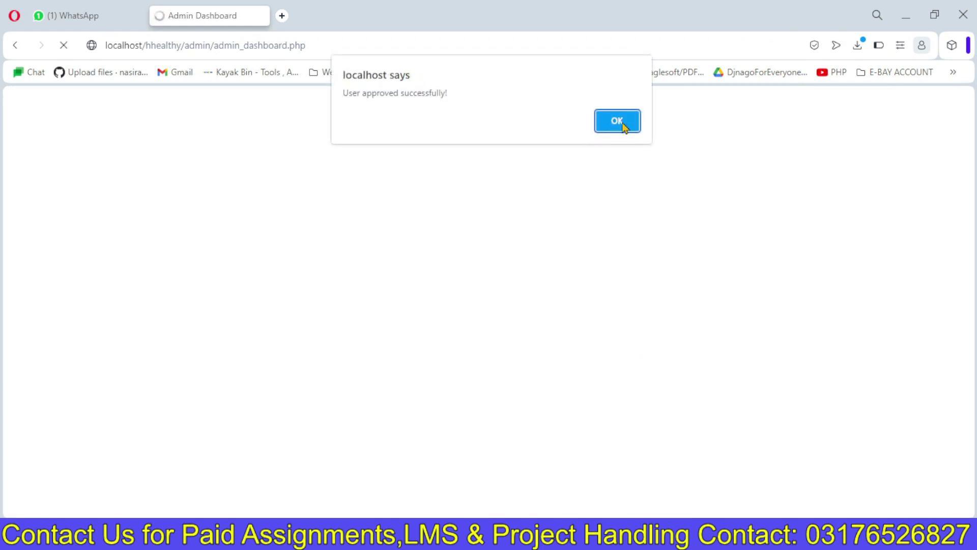
left_click(617, 121)
left_click(728, 117)
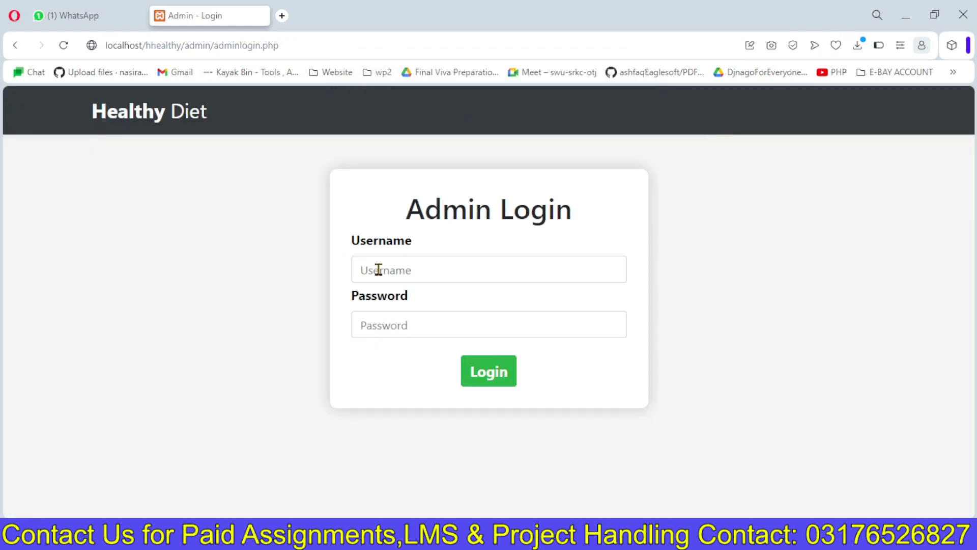
left_click(138, 125)
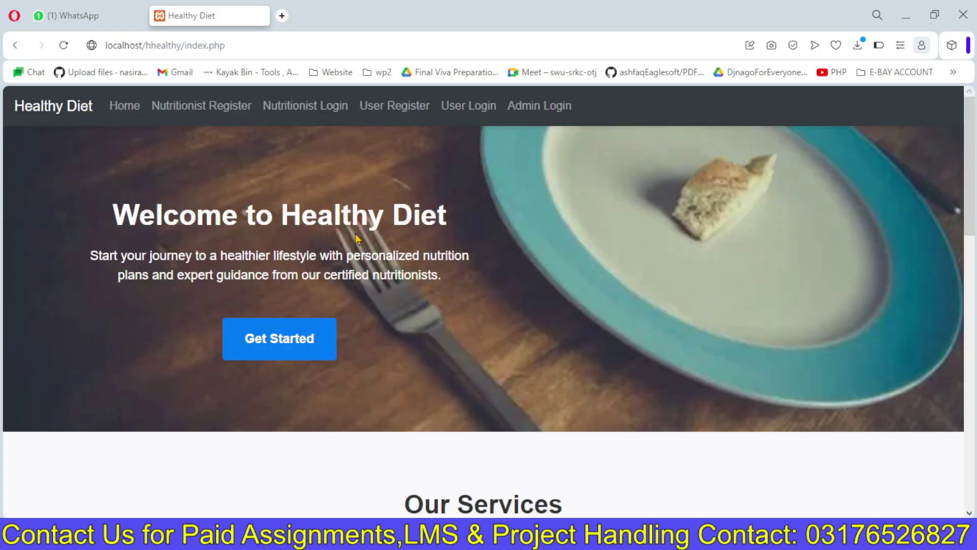
Log in as the nutritionist with the saved email from autofill and the account password.
left_click(332, 110)
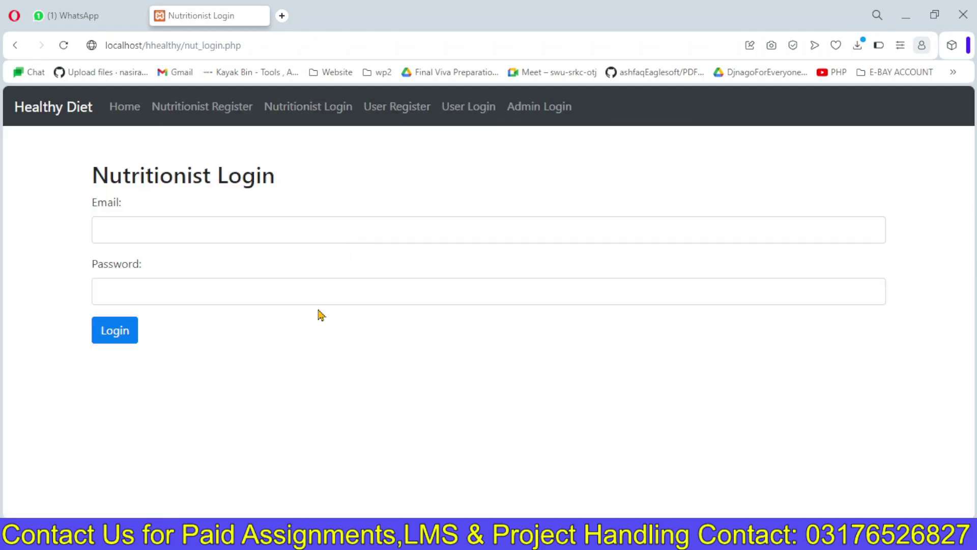
double_click(263, 238)
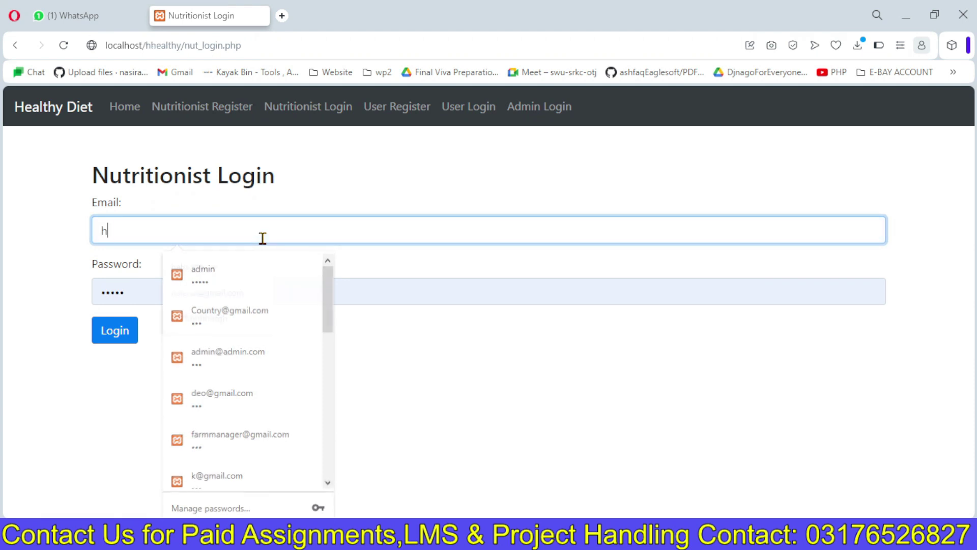
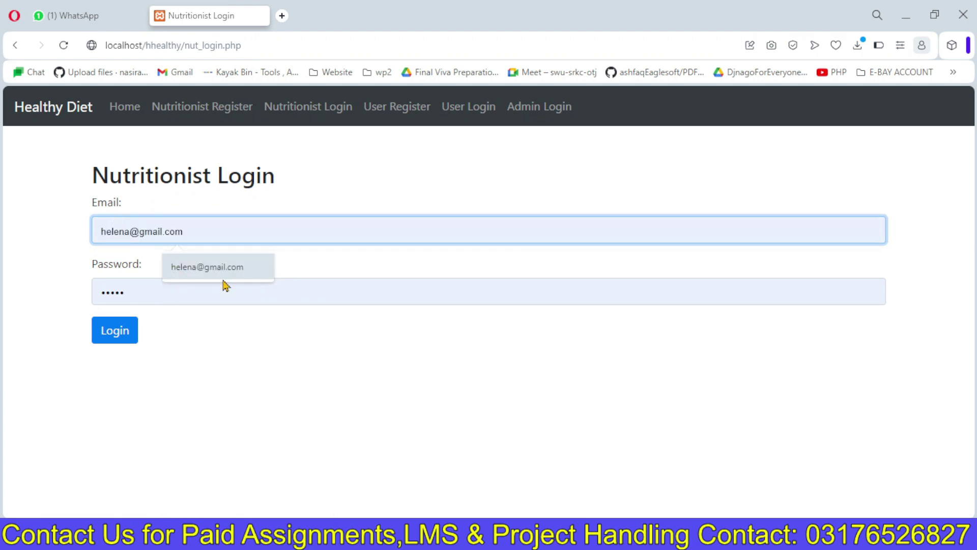
left_click(228, 283)
double_click(207, 290)
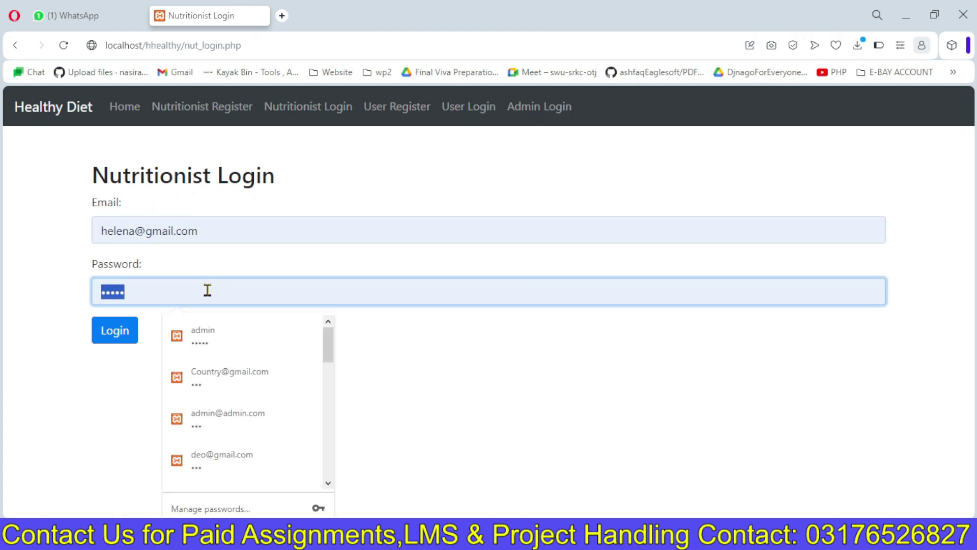
type("123")
key("Return")
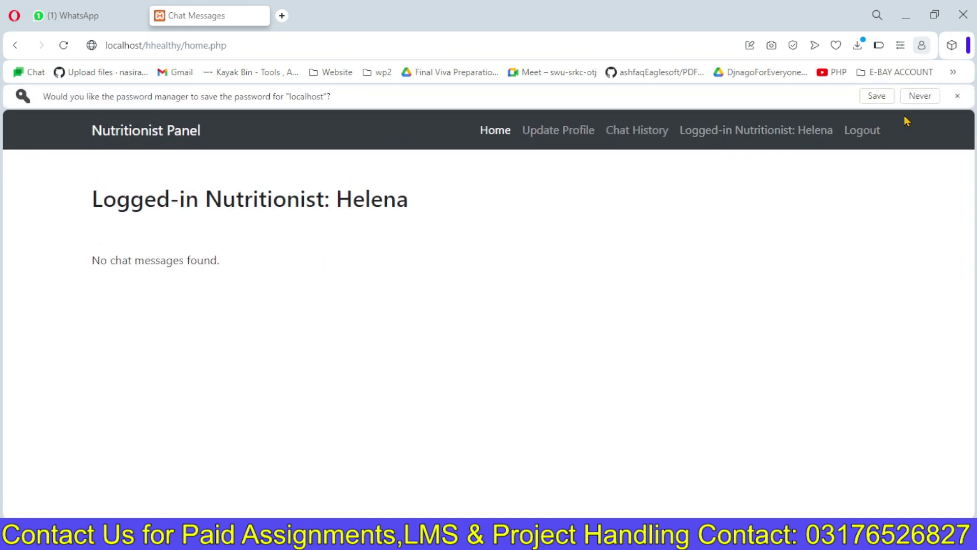
Save the nutritionist's login in the browser and look over the panel's 'No chat messages found.' text.
left_click(886, 97)
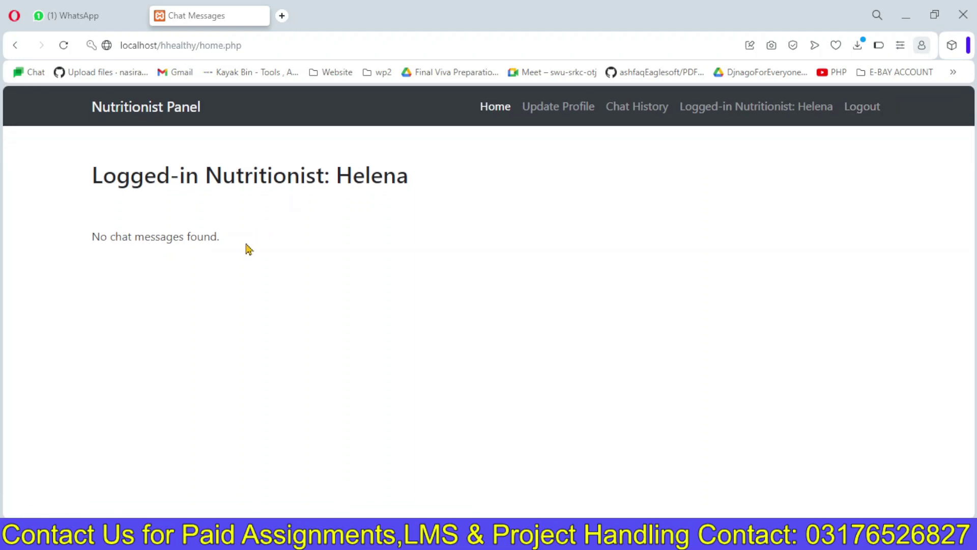
left_click_drag(237, 251, 94, 174)
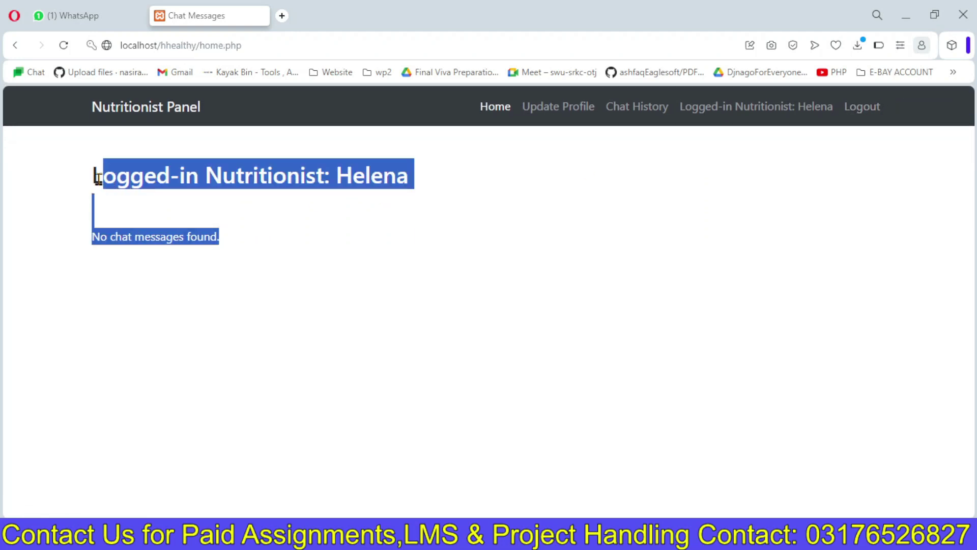
left_click(341, 253)
Review the Update Profile page and Chat History, then log out to the public home page.
left_click(565, 109)
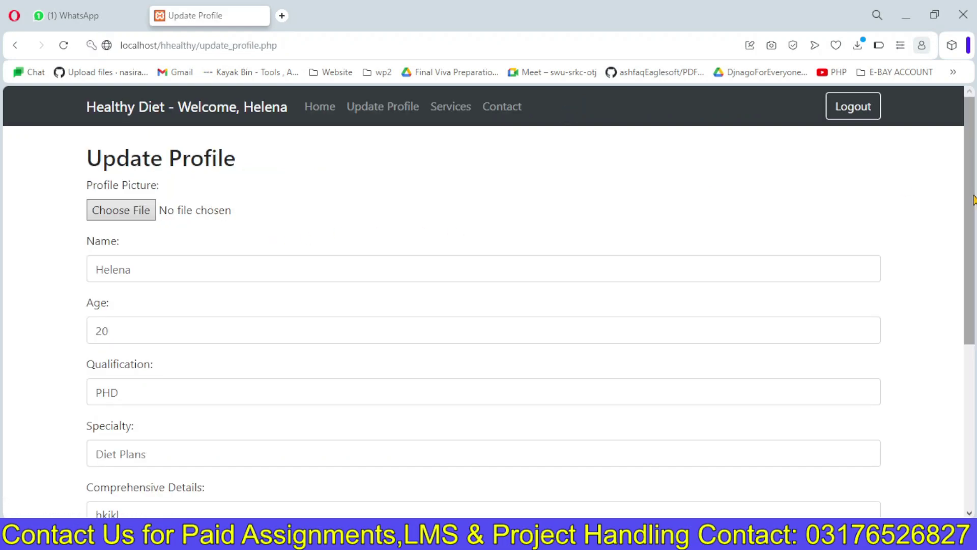
mouse_move(972, 201)
left_mouse_down()
mouse_move(970, 316)
mouse_move(960, 199)
left_mouse_up()
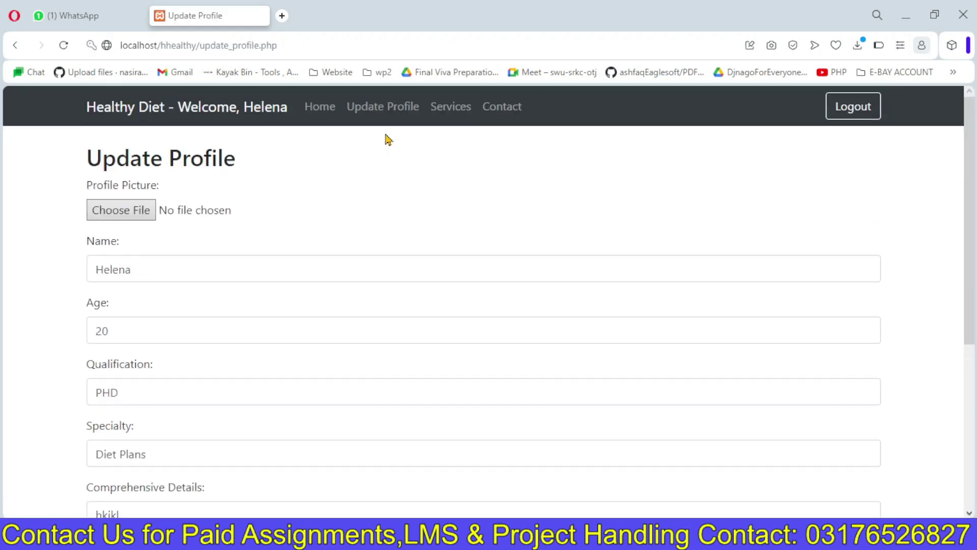
left_click(333, 116)
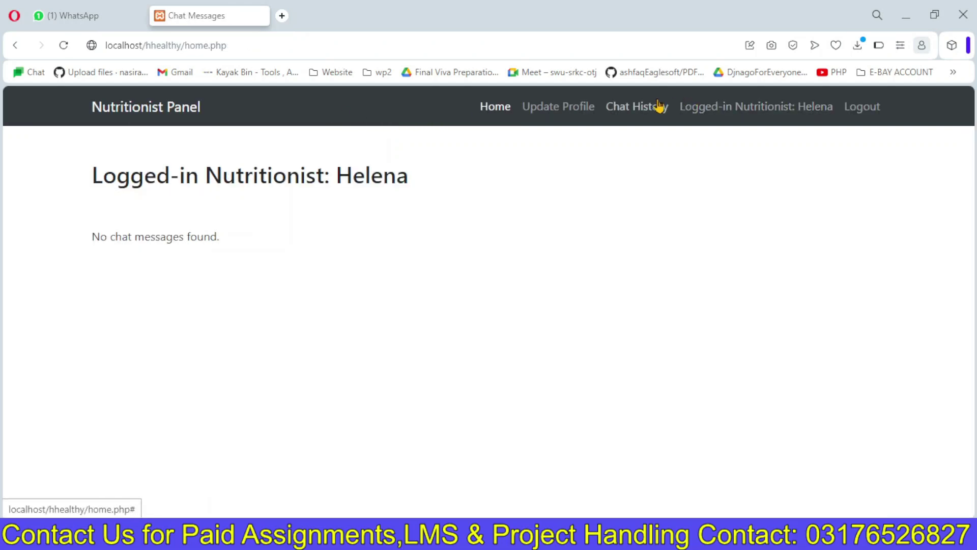
left_click(633, 108)
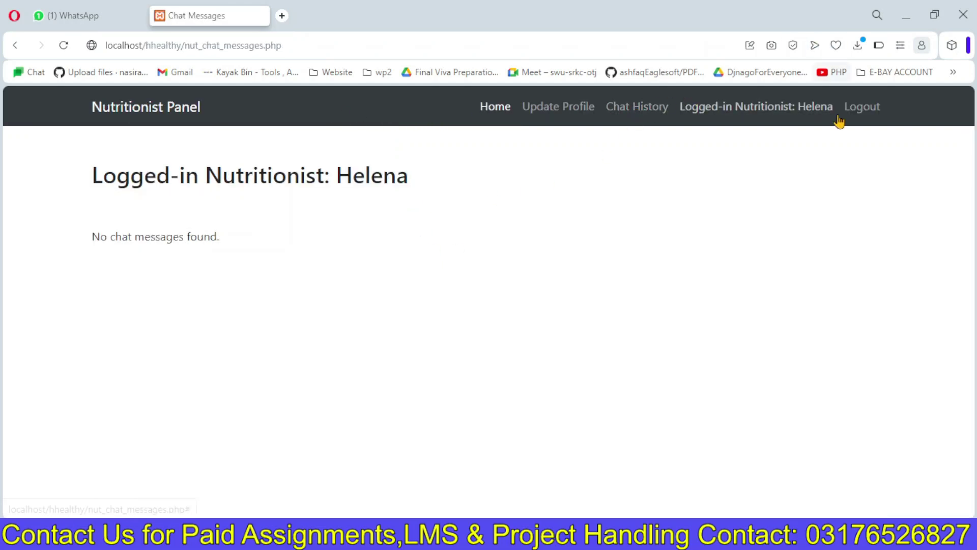
left_click(862, 111)
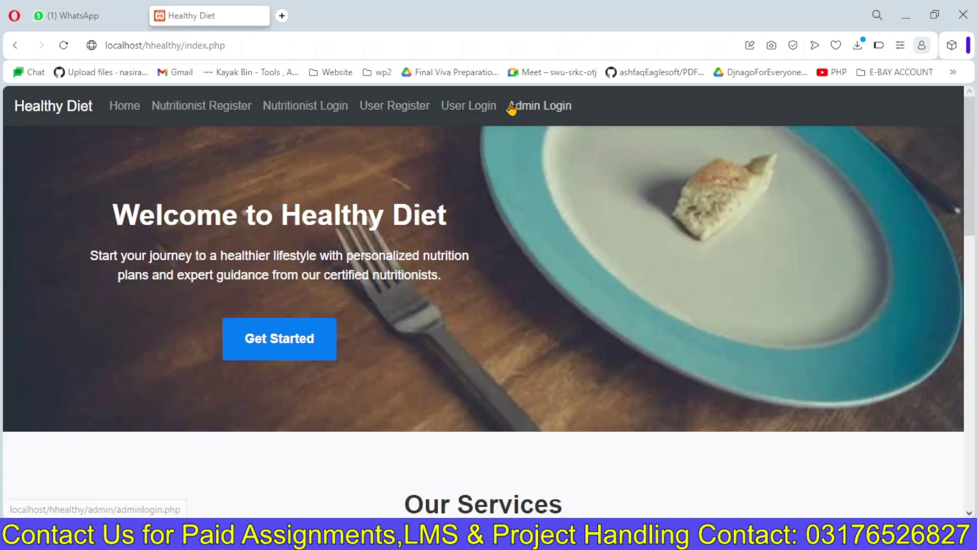
Log in on the User Login form with the approved user's saved login from the autofill list.
left_click(484, 109)
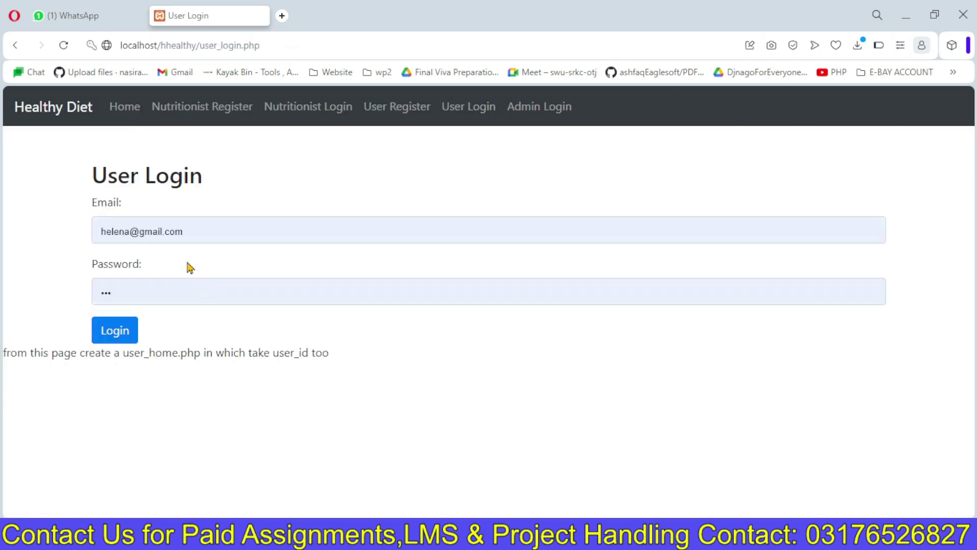
left_click(211, 230)
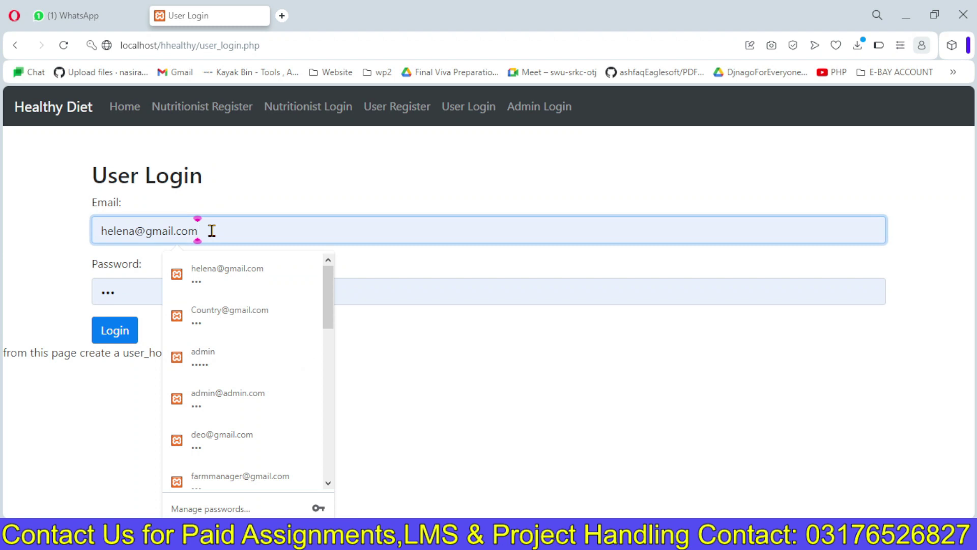
left_click(138, 368)
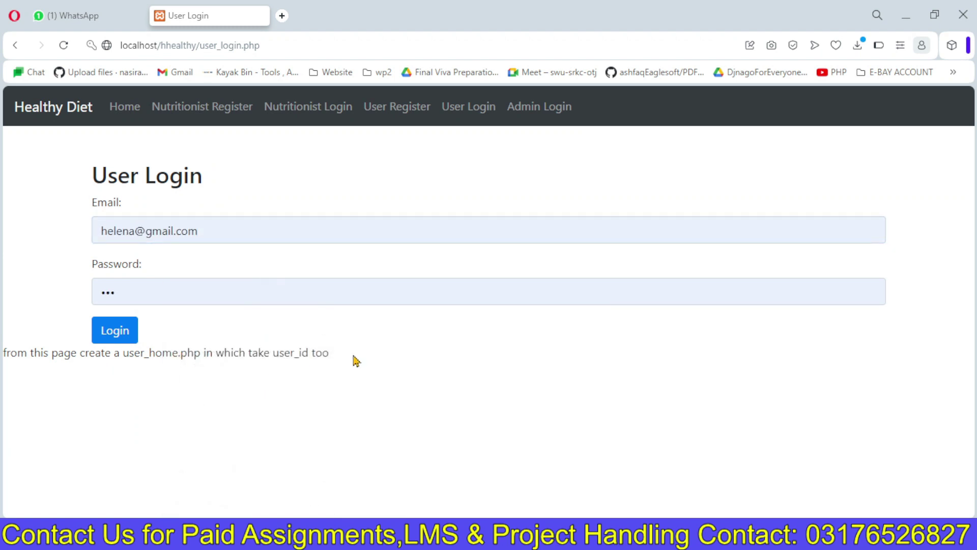
left_click_drag(356, 361, 1, 362)
left_click(349, 388)
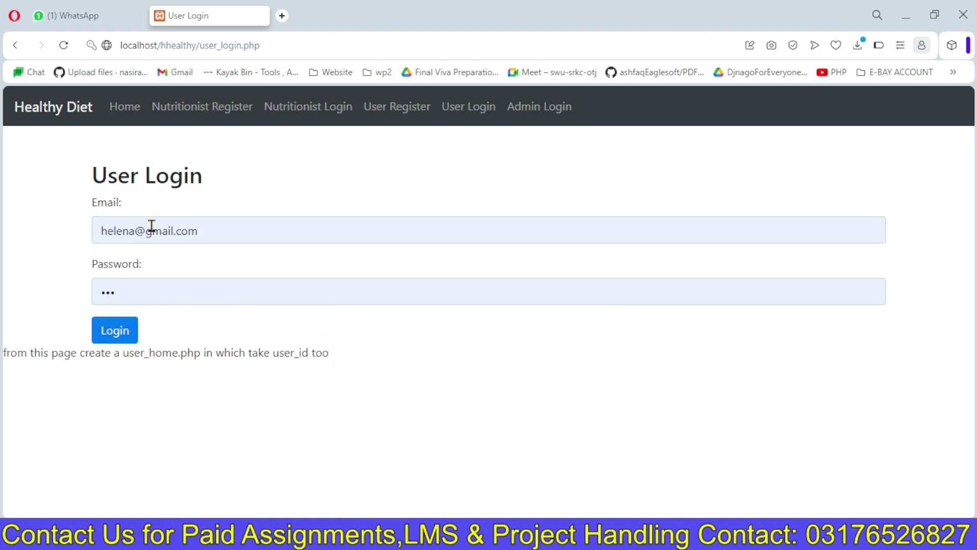
double_click(229, 238)
left_click(214, 243)
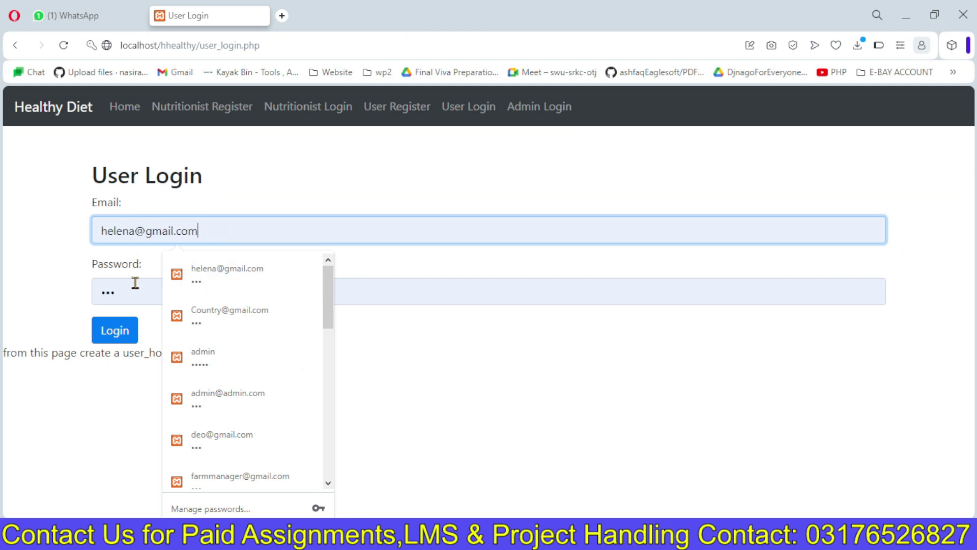
triple_click(276, 224)
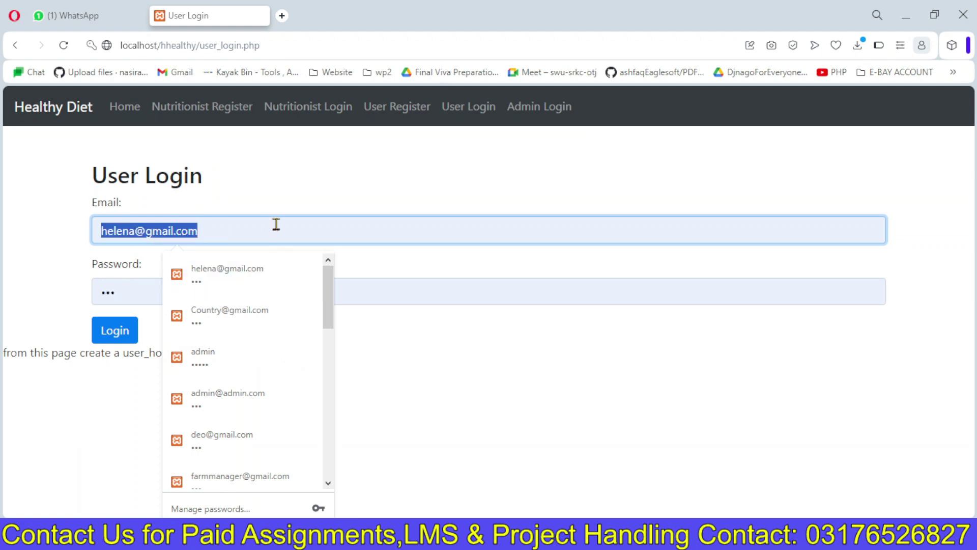
type("youtub")
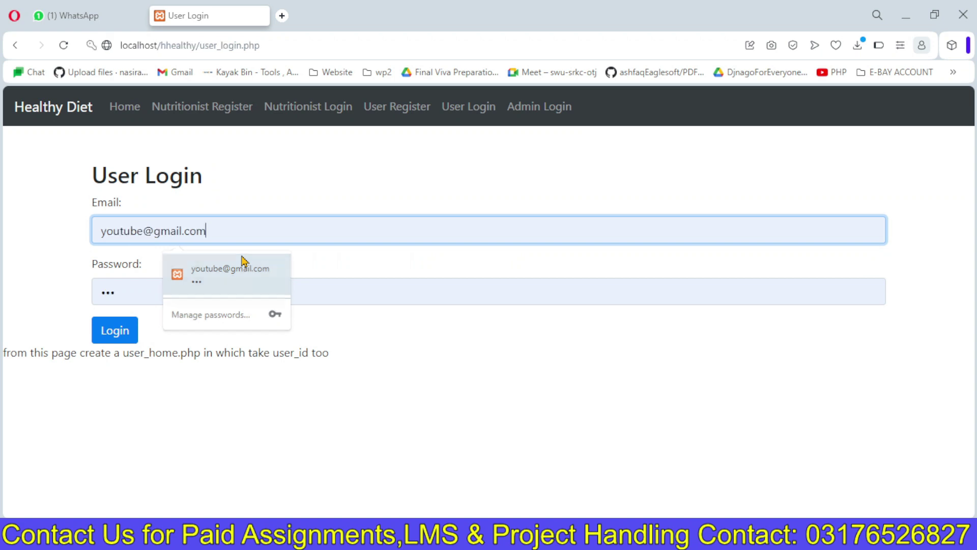
left_click(242, 260)
left_click(122, 330)
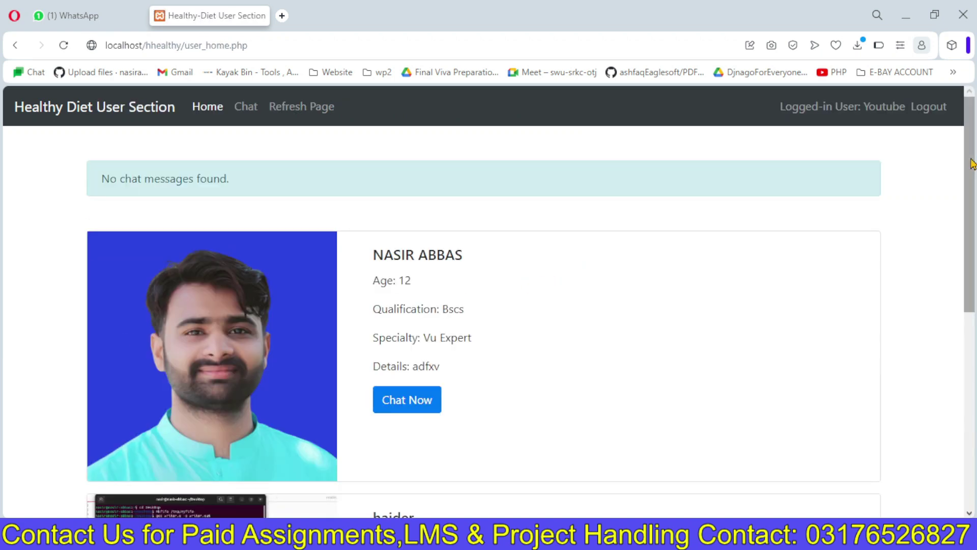
Open a chat with the Diet Plans nutritionist and send 'Hello i want a diet plan , i have much fat'.
left_click_drag(970, 163, 975, 372)
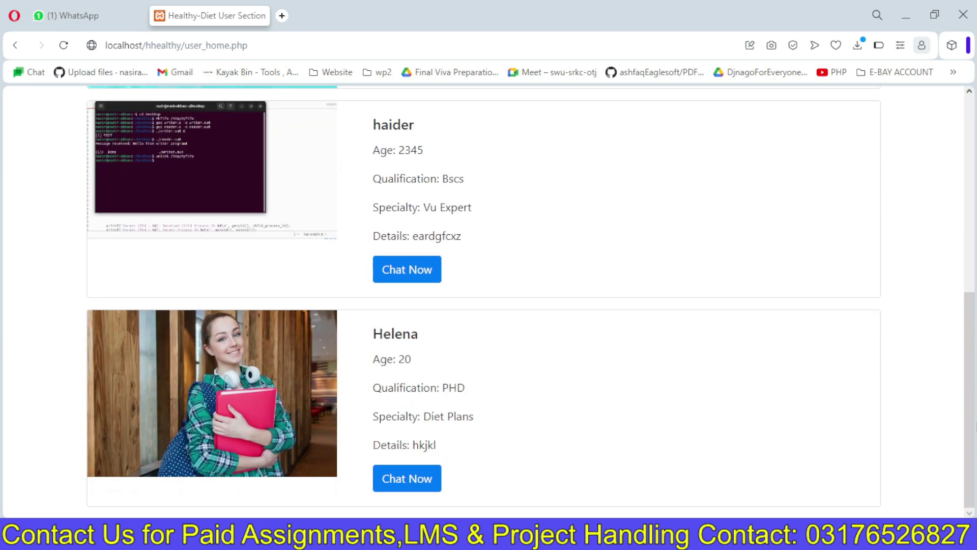
left_click(438, 476)
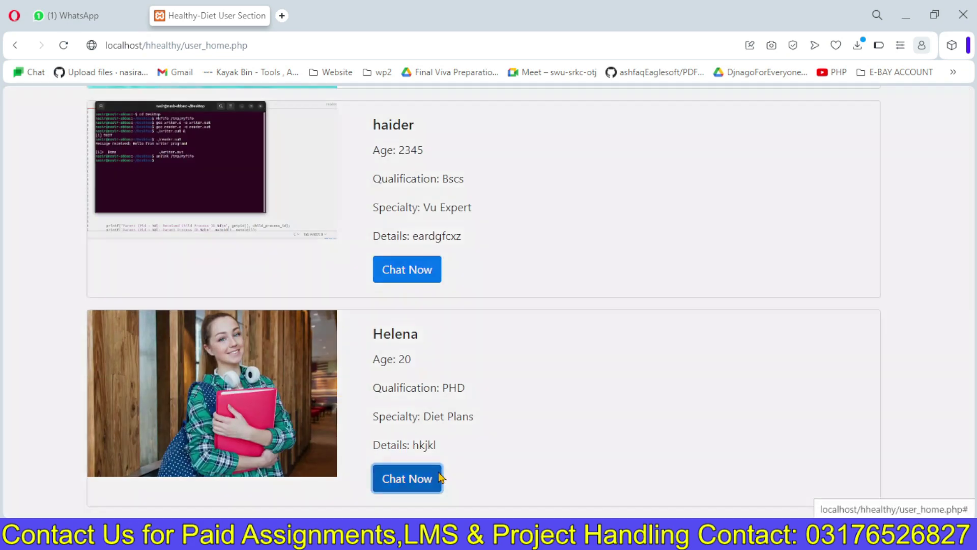
left_click(413, 207)
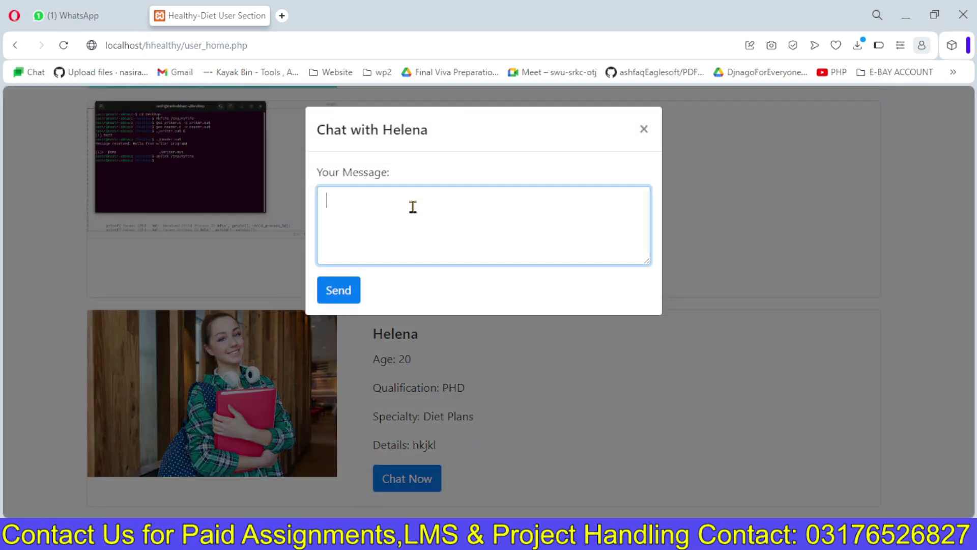
type("Hello ")
type("i want a diet")
type(" plan ,")
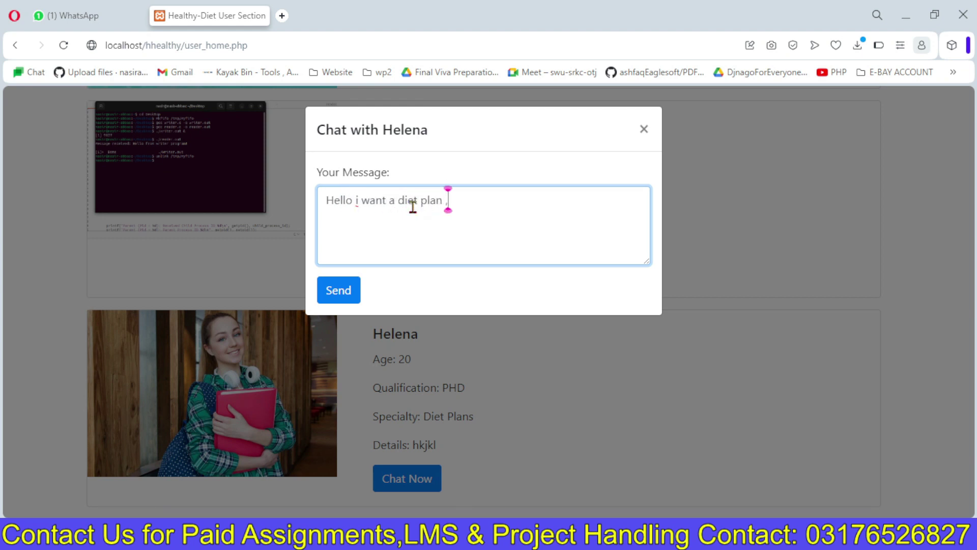
type(" i have muc")
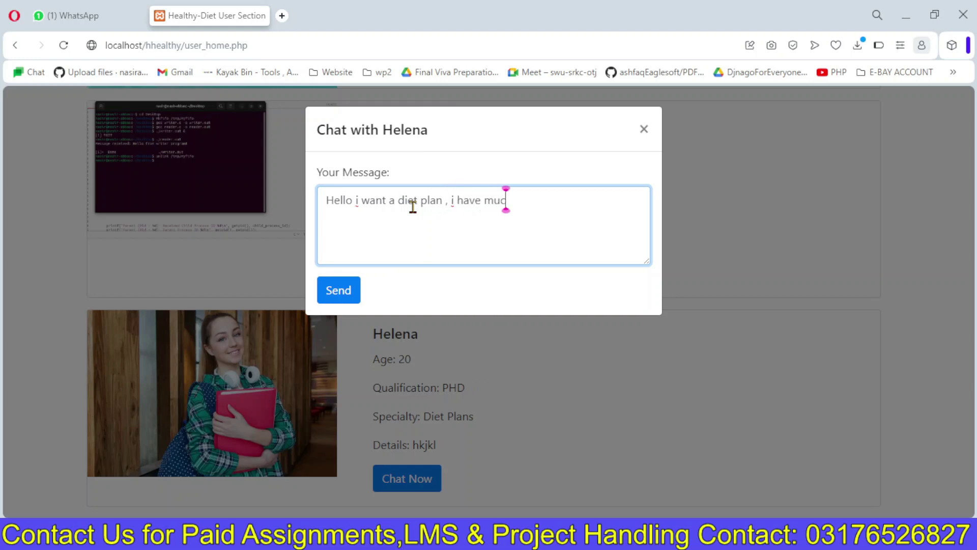
type("h fat")
left_click(338, 290)
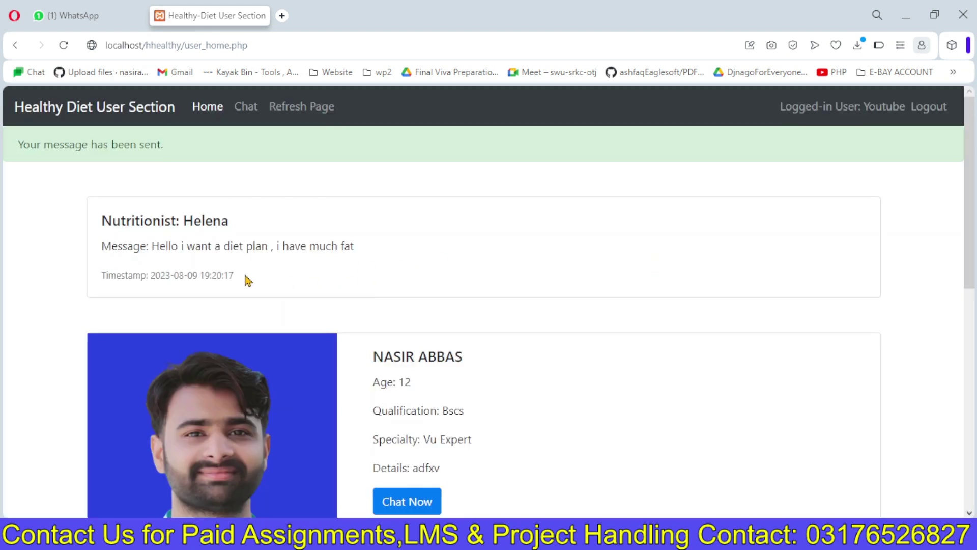
Check the sent diet plan message on the Chat History page, then log out of the user account.
left_click(248, 108)
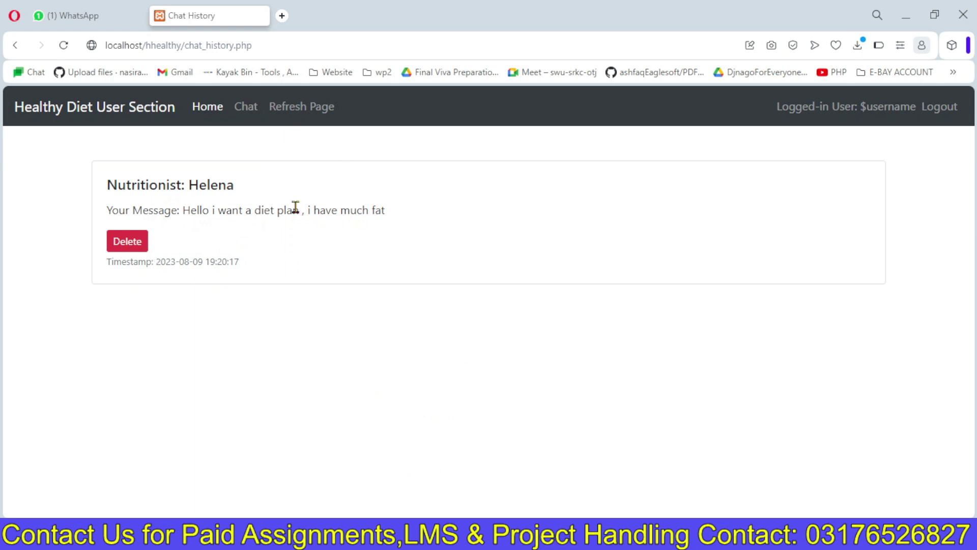
left_click_drag(69, 230, 410, 260)
left_click(455, 275)
left_click(939, 108)
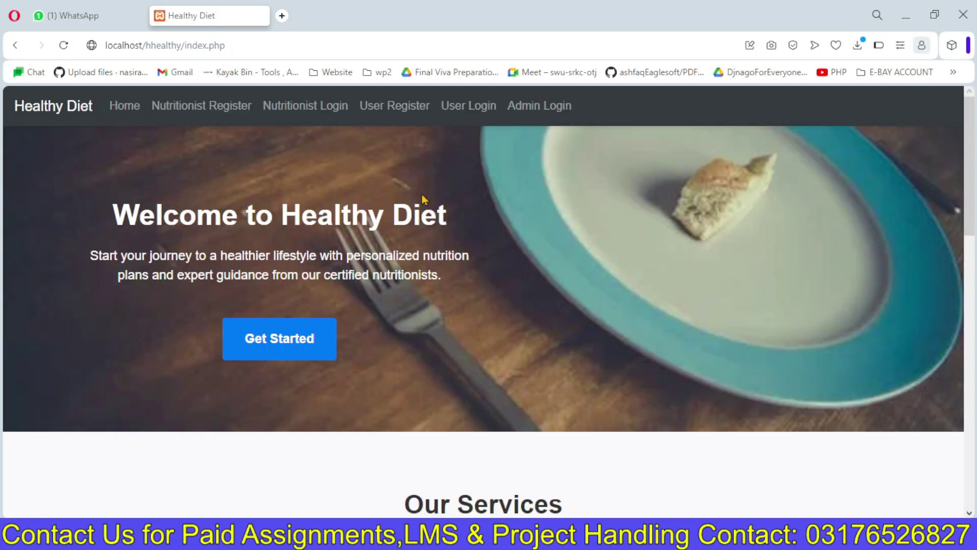
Log in as the nutritionist, swapping the email for the saved account chosen from autofill.
left_click(308, 122)
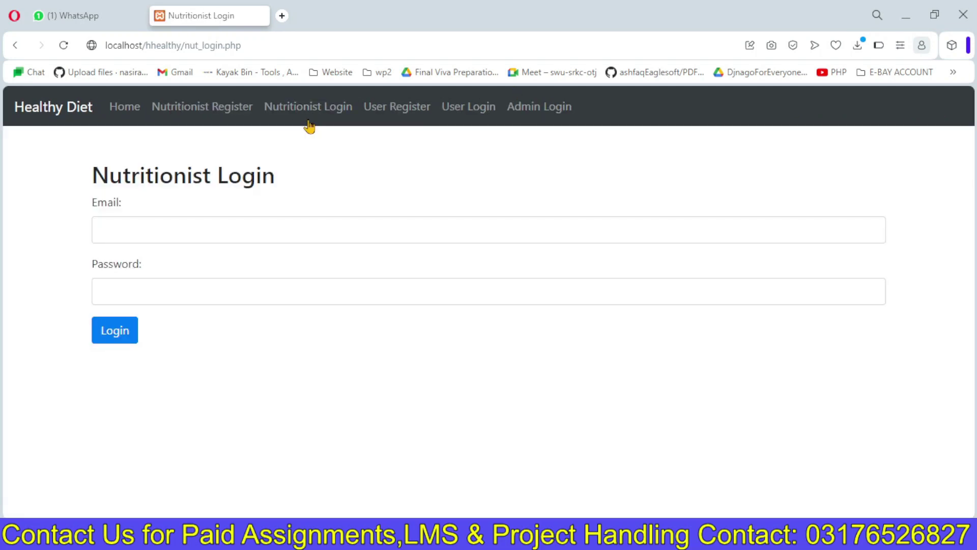
double_click(211, 234)
left_click(268, 230)
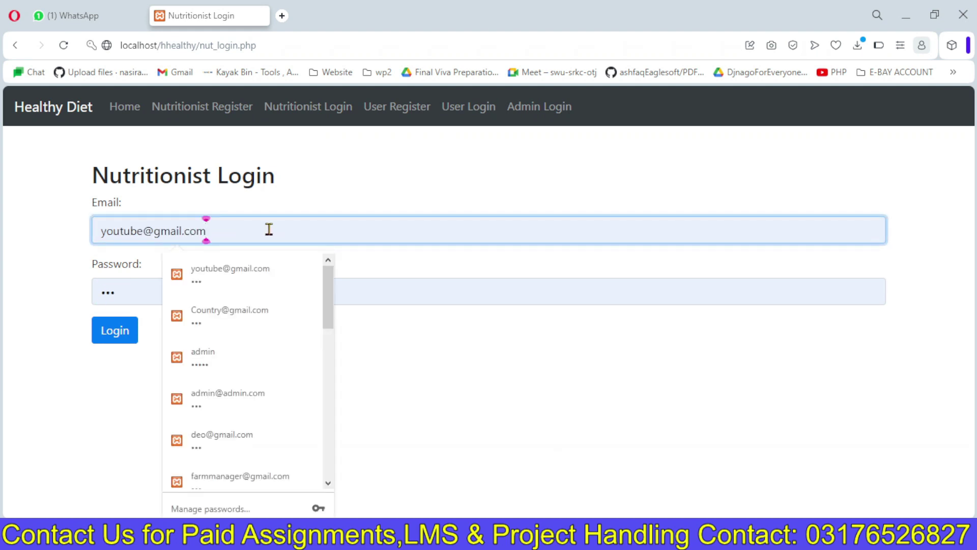
key("ctrl+a")
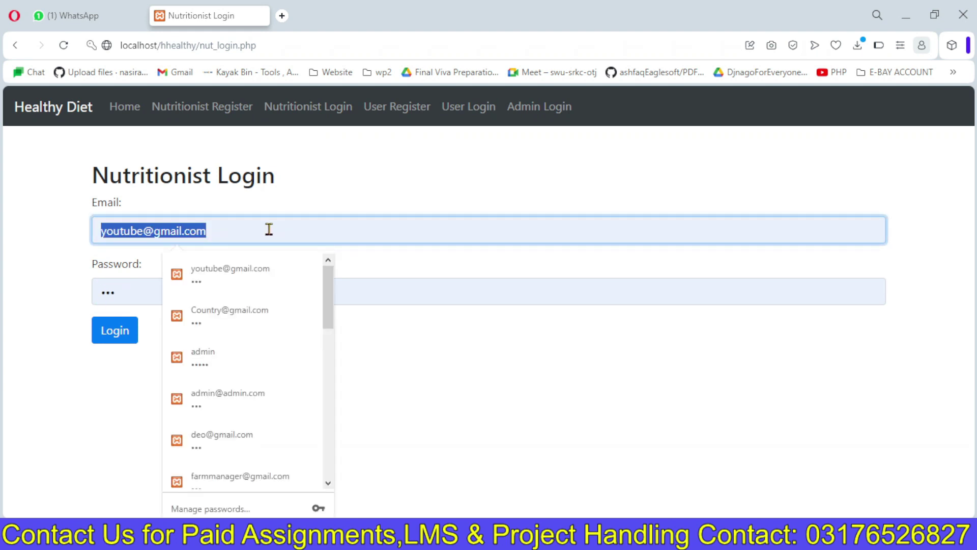
type("helena")
left_click(233, 279)
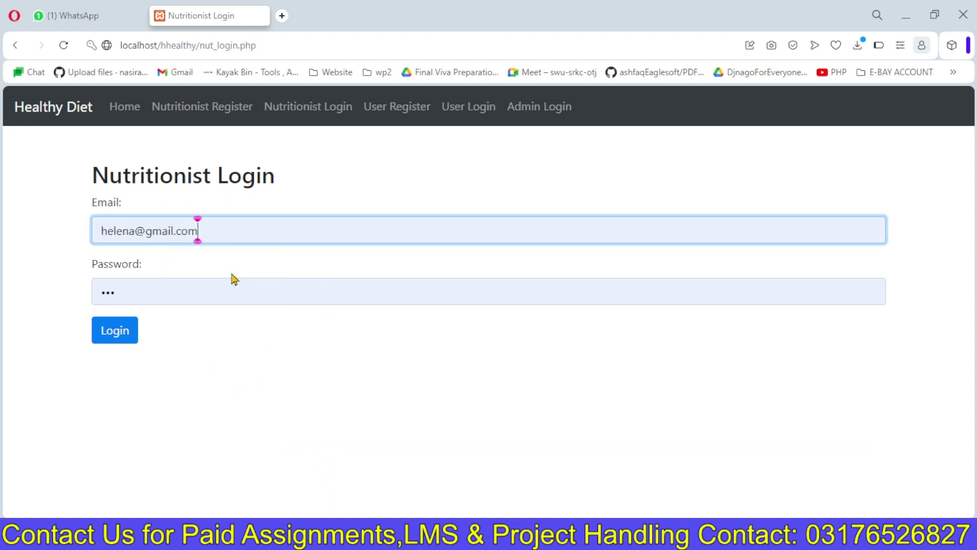
left_click(127, 332)
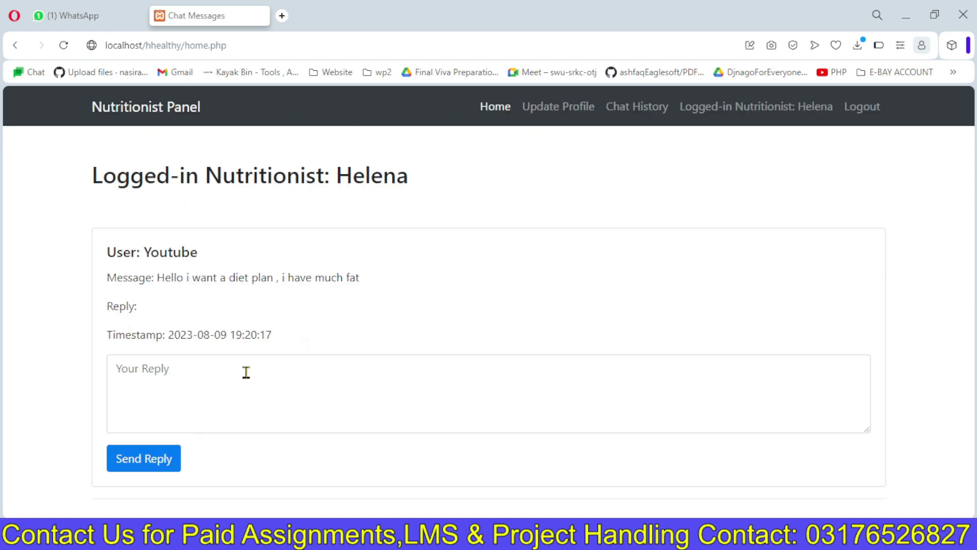
Send the reply 'Yes , i will help you' to the user's diet plan message.
left_click(246, 372)
type("Yes")
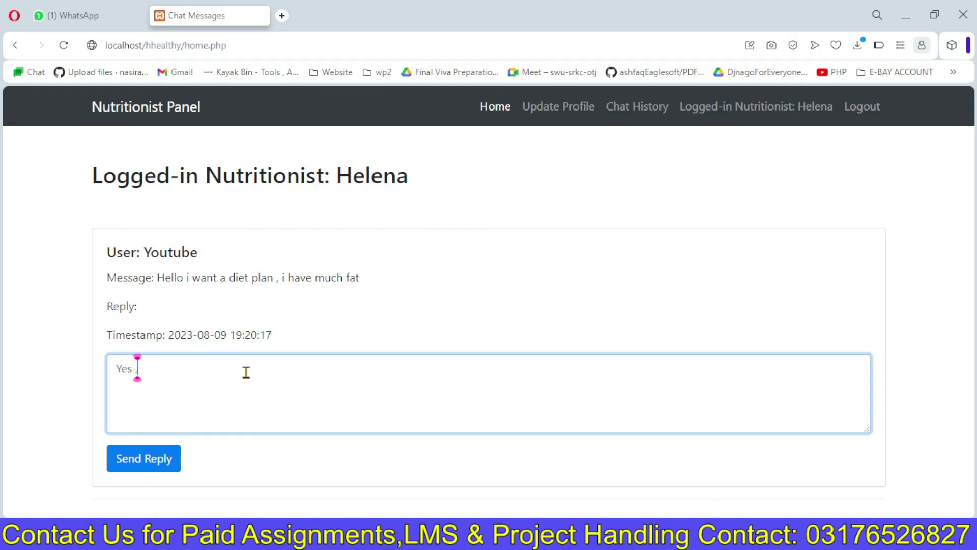
type(" , i w")
type("ill he")
type("lp you")
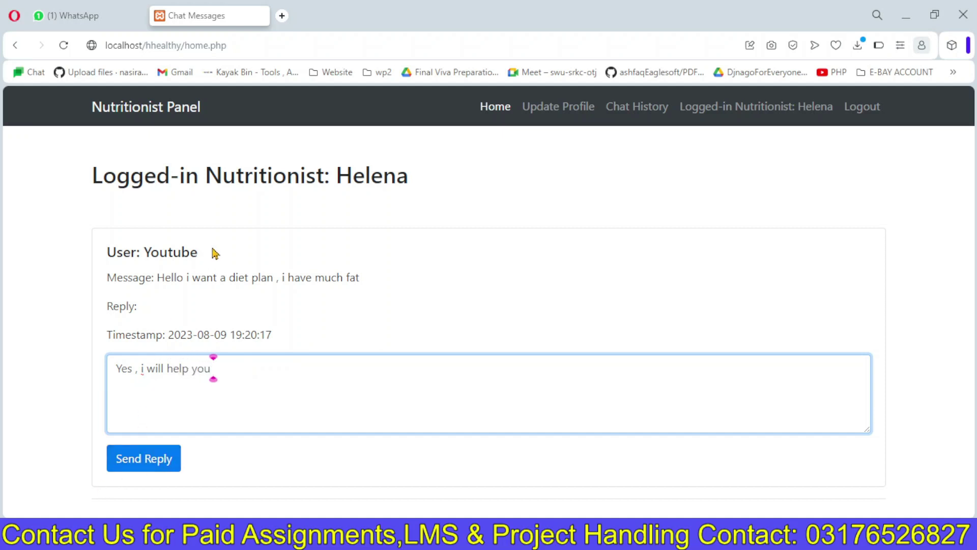
left_click_drag(215, 253, 107, 252)
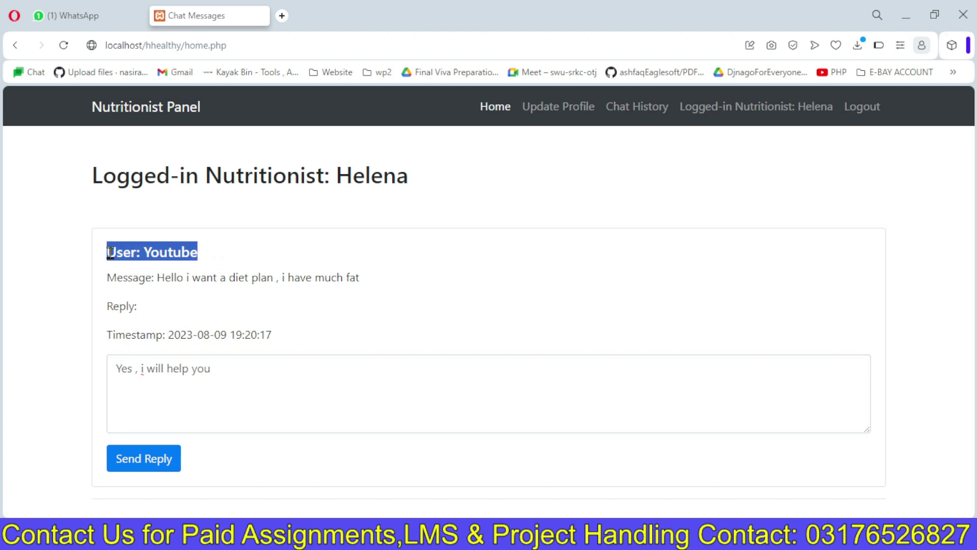
left_click(152, 461)
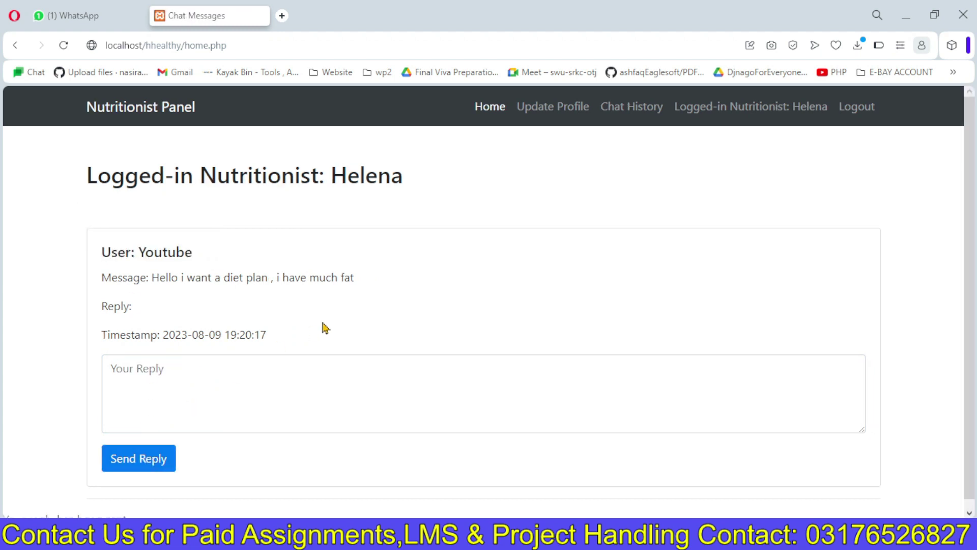
Confirm the reply appears in the nutritionist's Chat History, then log out.
left_click(632, 113)
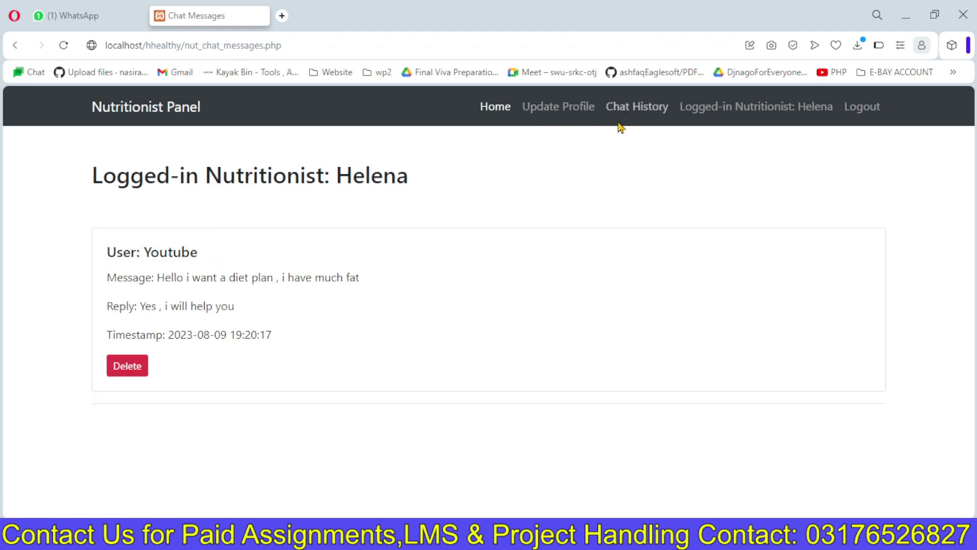
left_click_drag(284, 343, 71, 277)
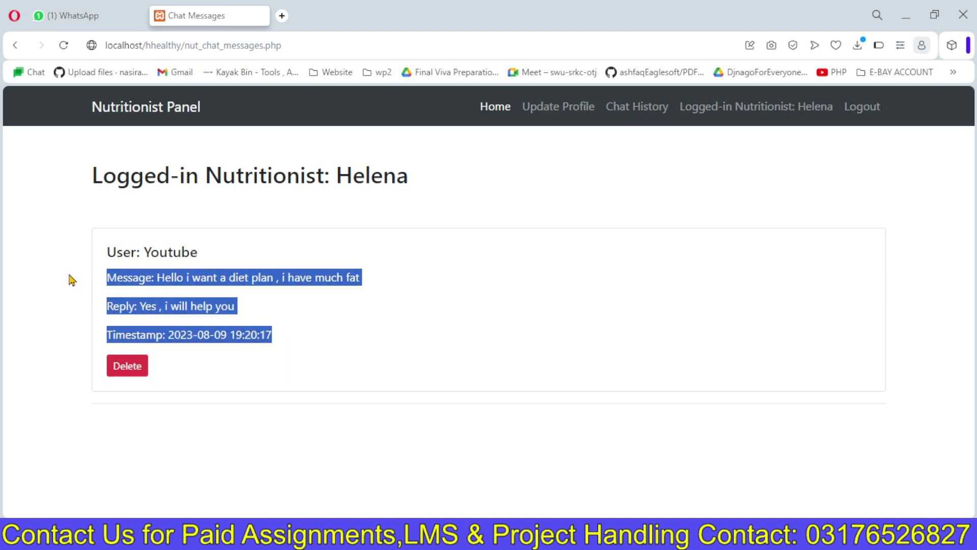
left_click(159, 282)
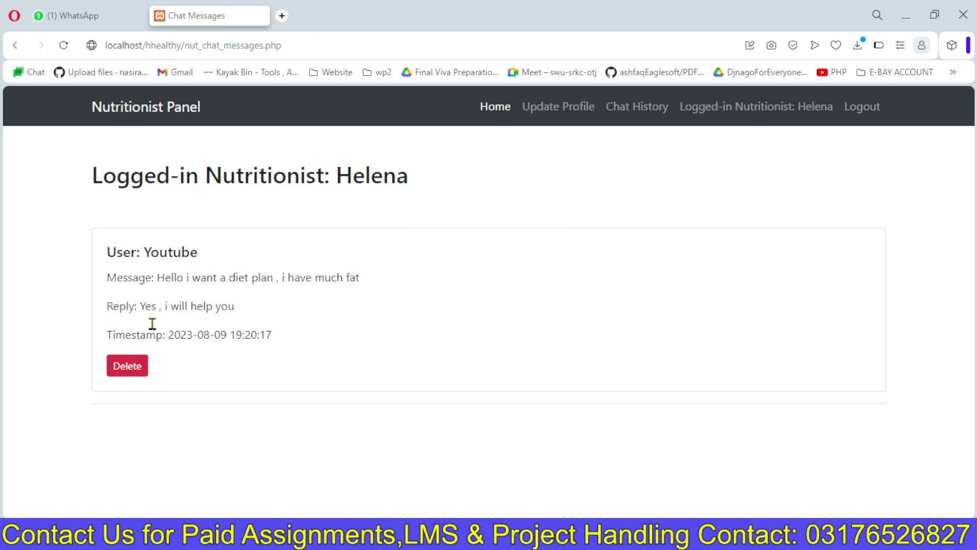
left_click(865, 122)
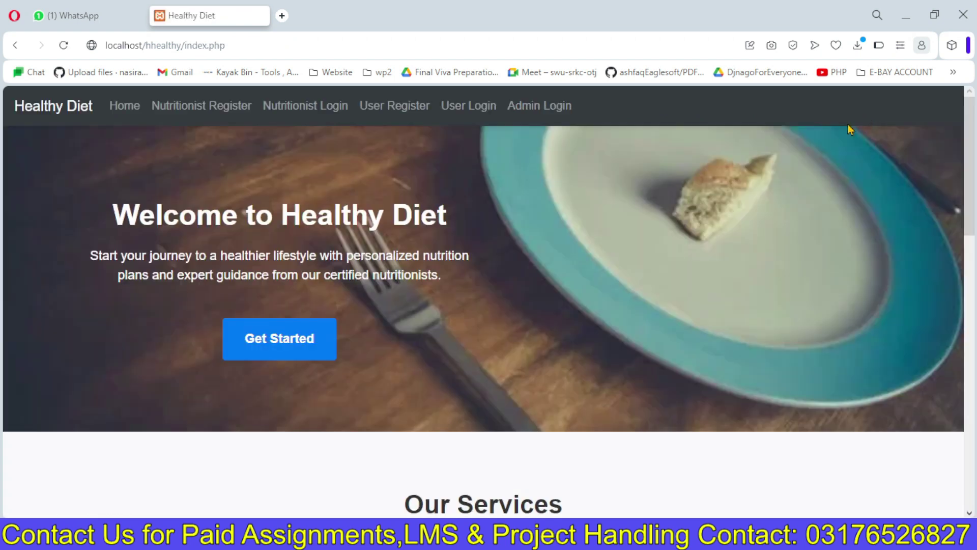
Log back in as the user with the saved login and view the reply in Chat History.
left_click(443, 106)
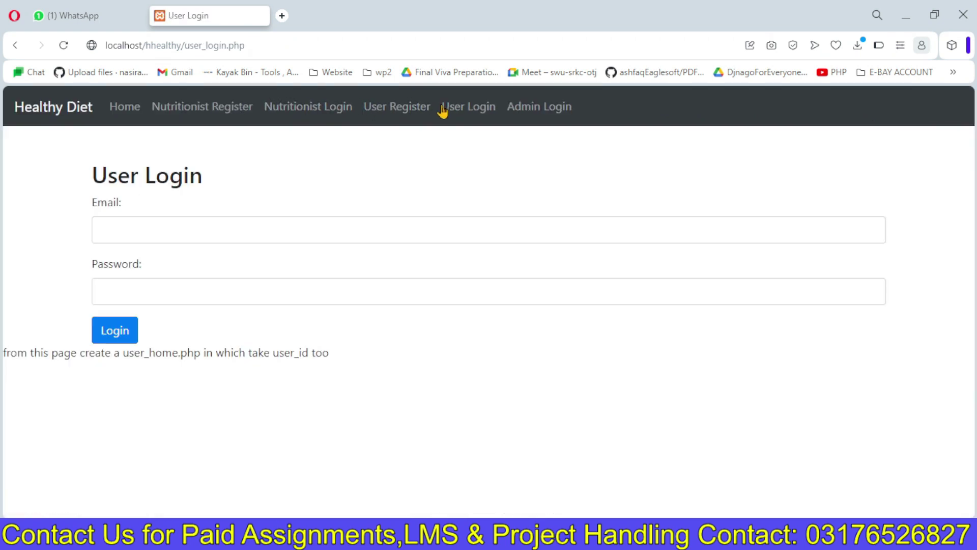
triple_click(232, 224)
type("youtub")
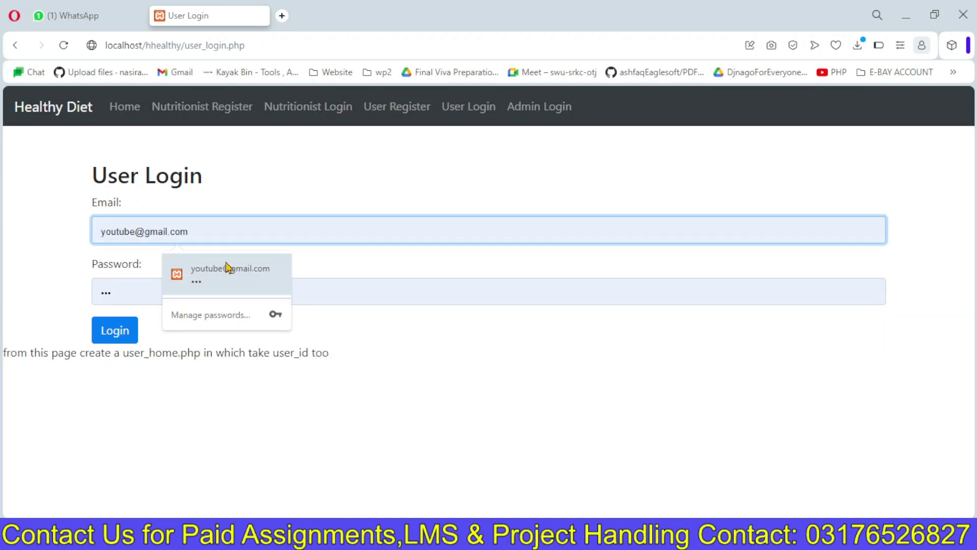
left_click(237, 277)
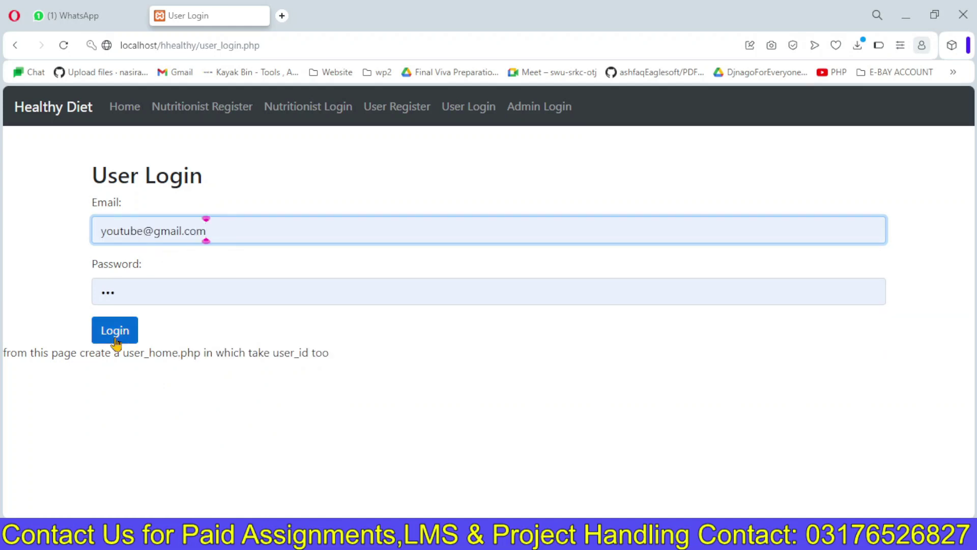
left_click(116, 335)
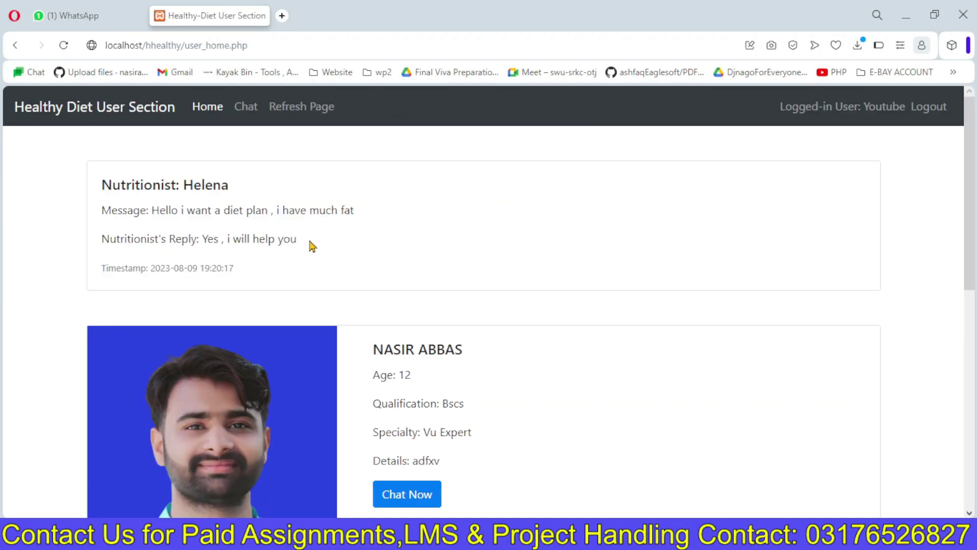
left_click_drag(297, 239, 118, 210)
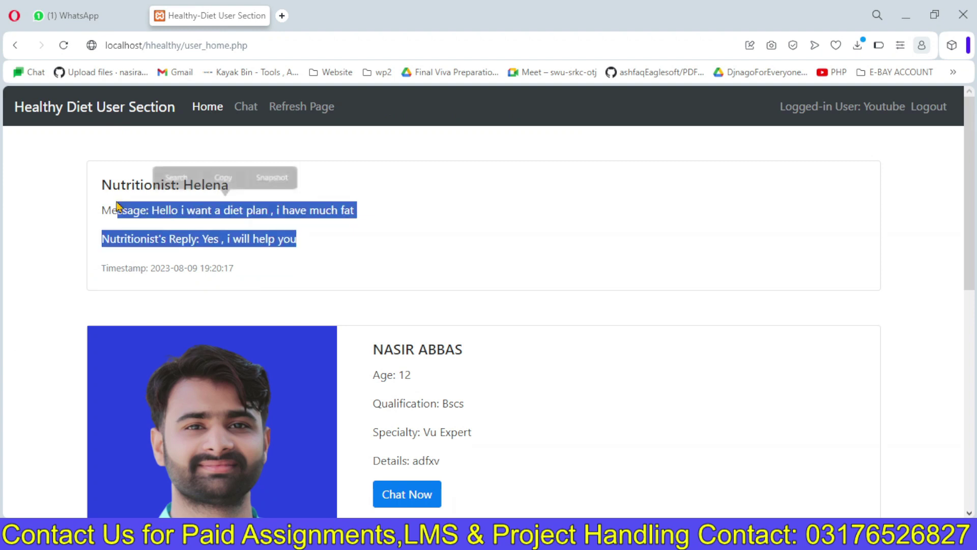
left_click(239, 107)
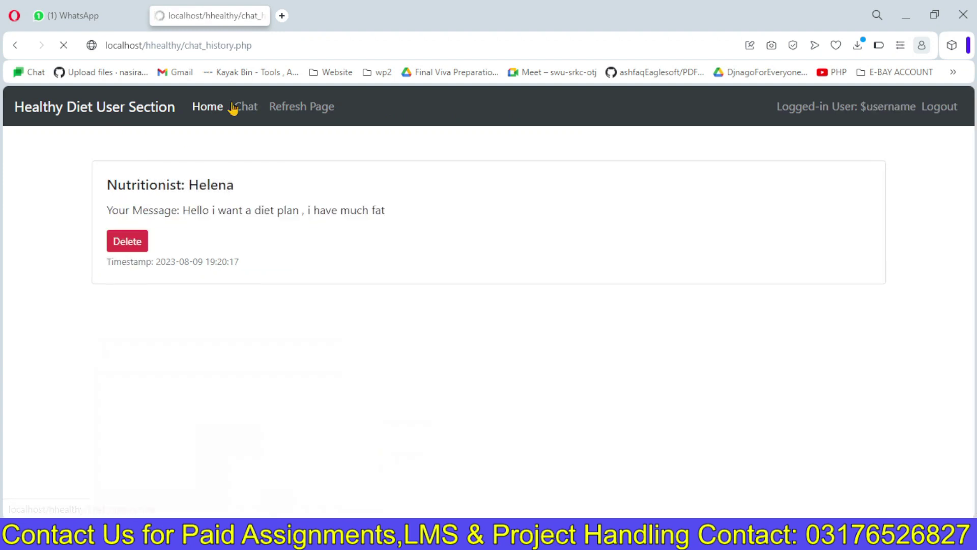
Delete the chat card with the nutritionist and confirm Home reads 'No chat messages found.'.
left_click(136, 248)
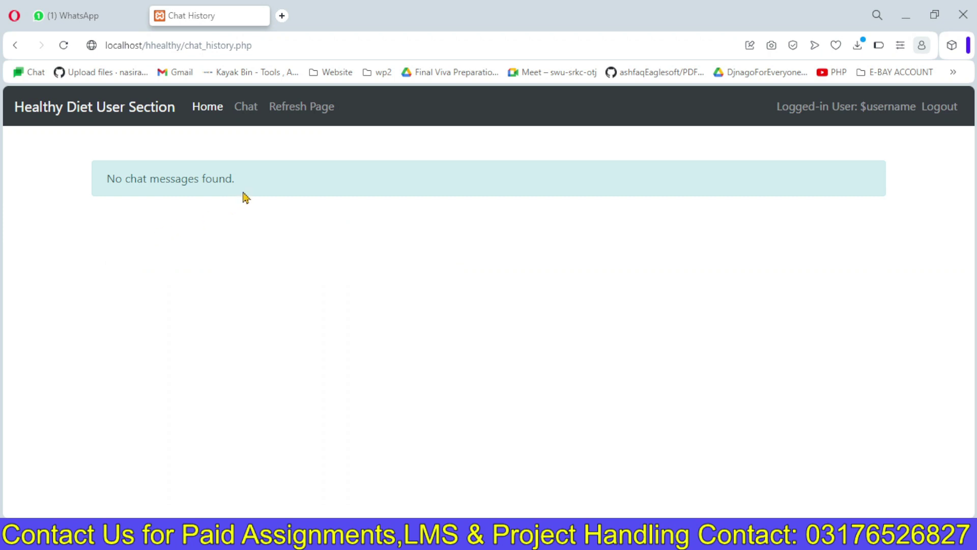
left_click(209, 116)
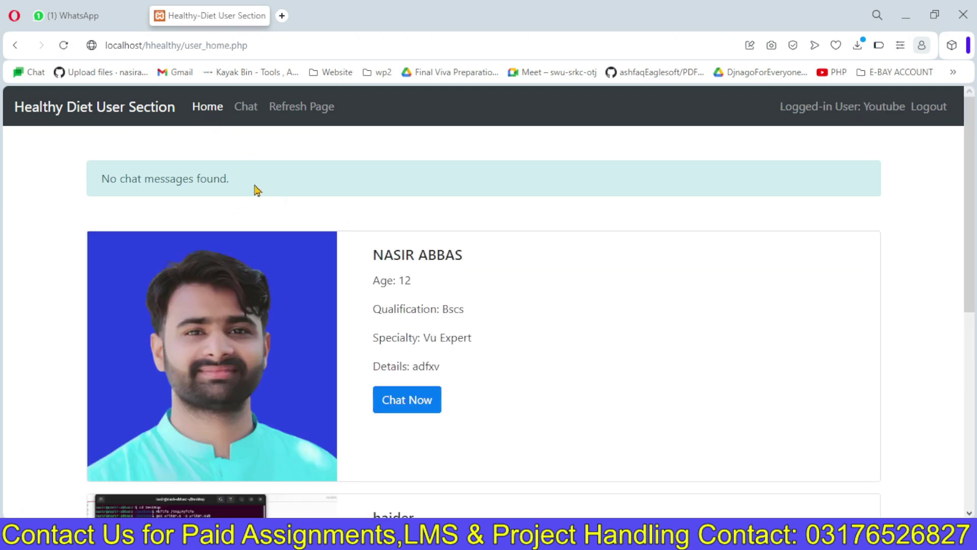
left_click_drag(253, 188, 35, 182)
left_click(745, 298)
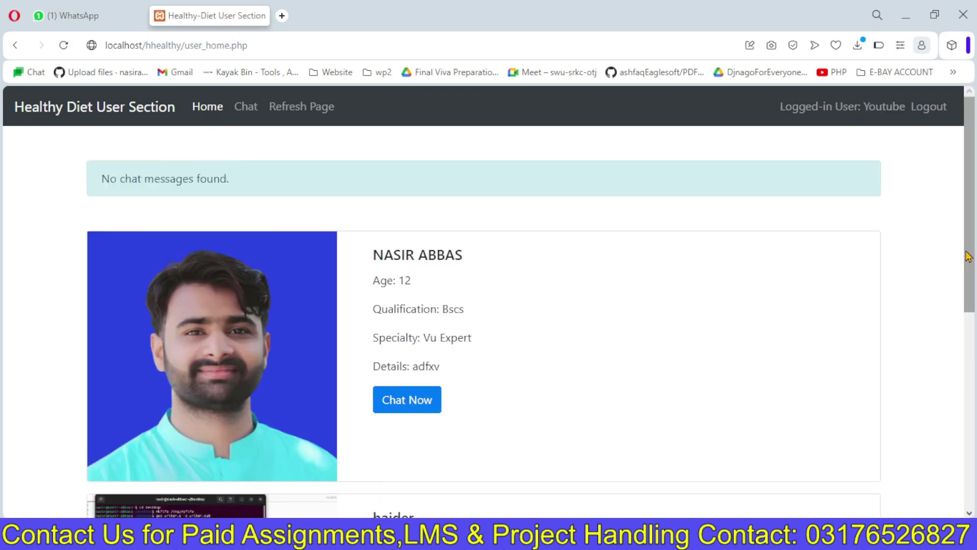
mouse_move(968, 256)
left_mouse_down()
mouse_move(969, 448)
mouse_move(968, 259)
left_mouse_up()
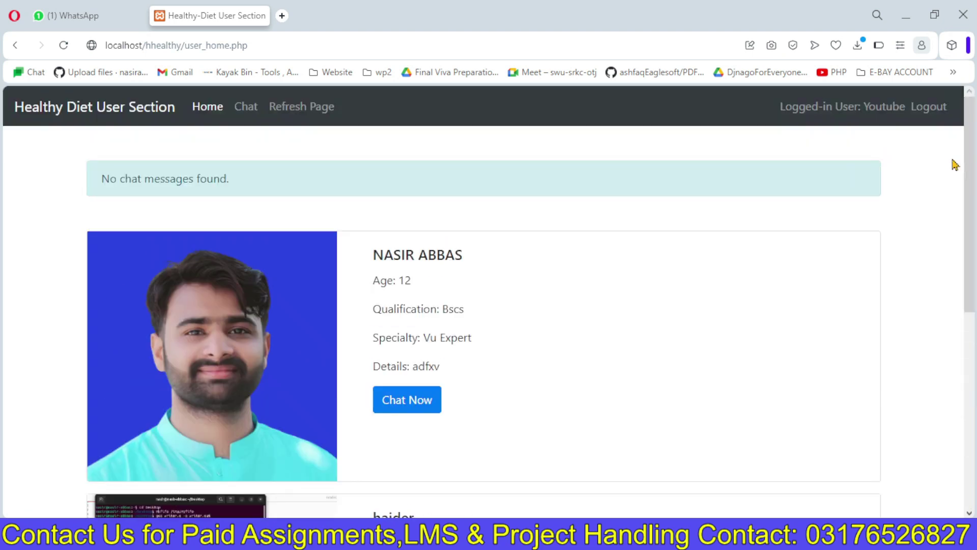